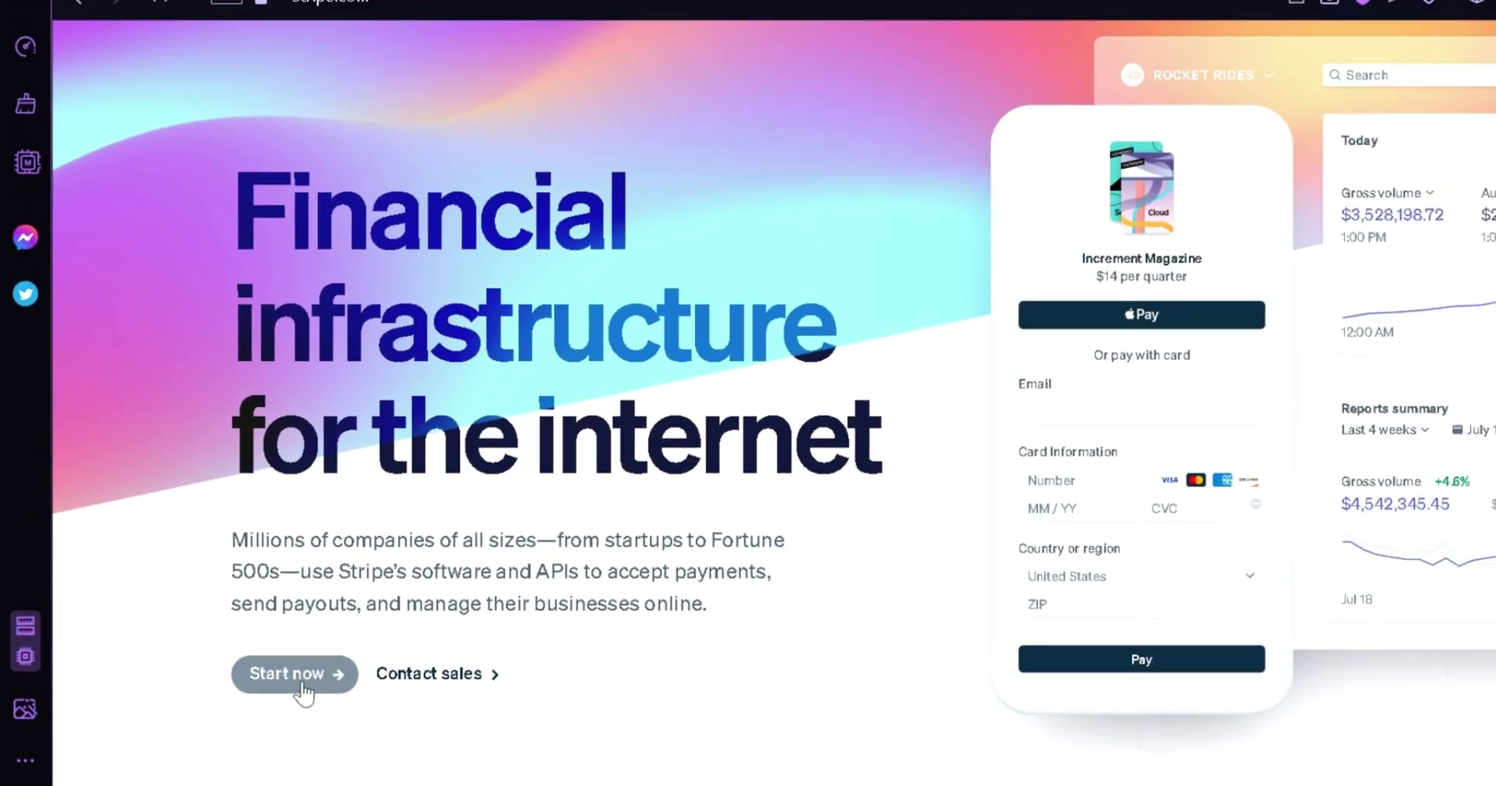
From the Stripe homepage, go to the Create your Stripe account registration page via 'Start now'
{"action": "left_click", "coordinate": [396, 658]}
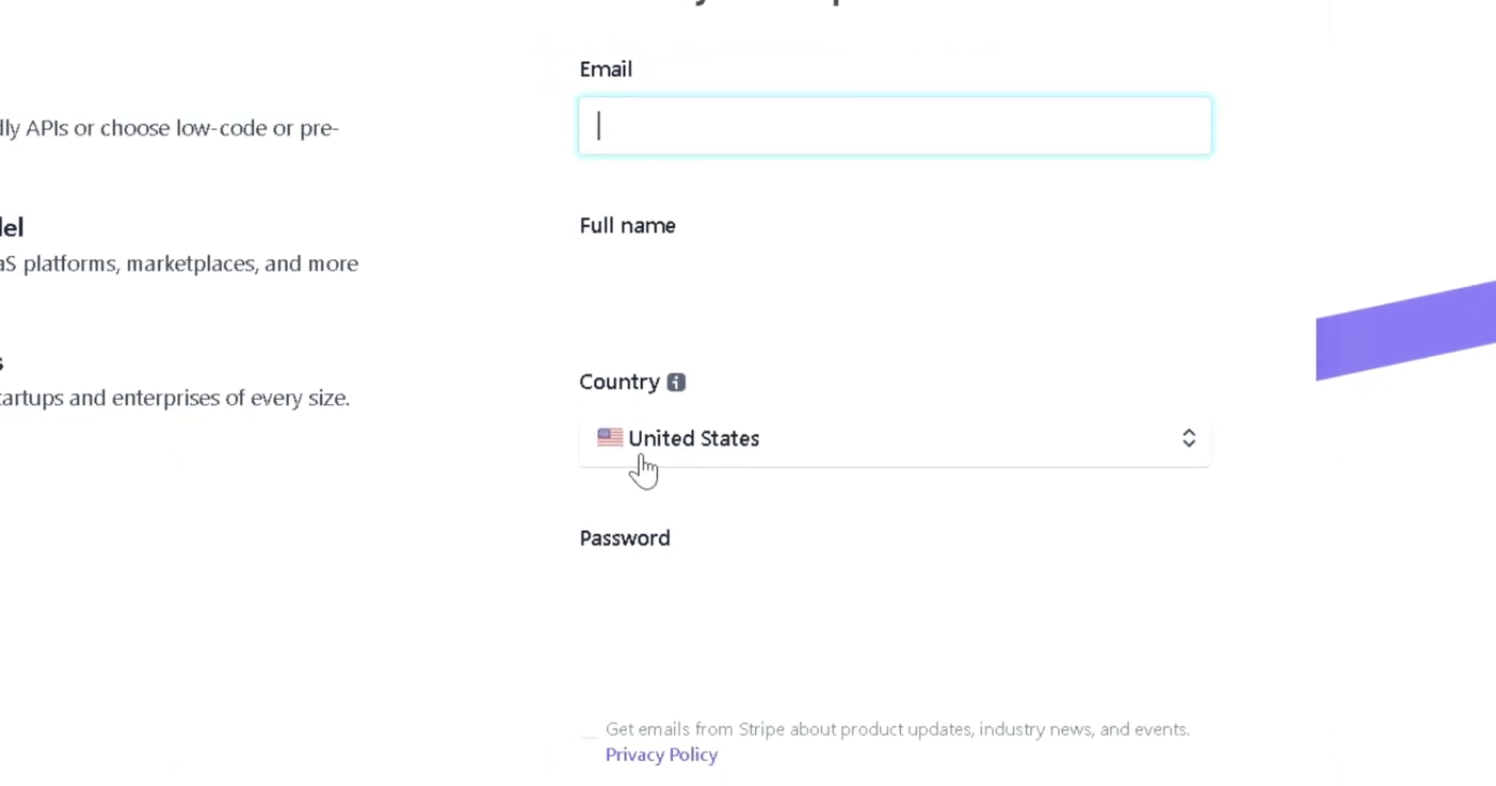
Log in with the existing account's email and password to reach the test-mode dashboard
{"action": "scroll", "coordinate": [638, 468], "scroll_direction": "down", "scroll_amount": 2}
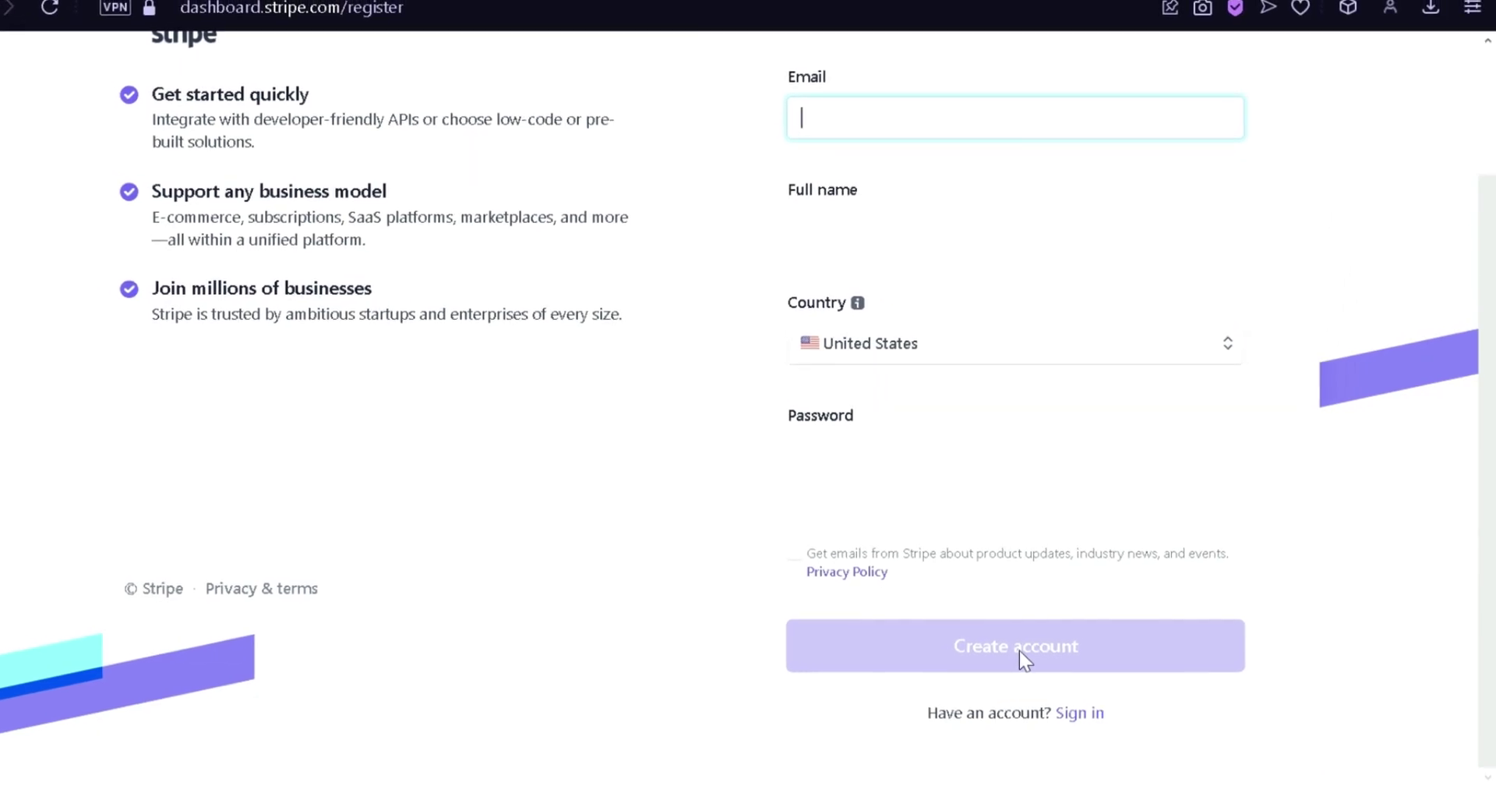
{"action": "scroll", "coordinate": [1100, 414], "scroll_direction": "up", "scroll_amount": 1}
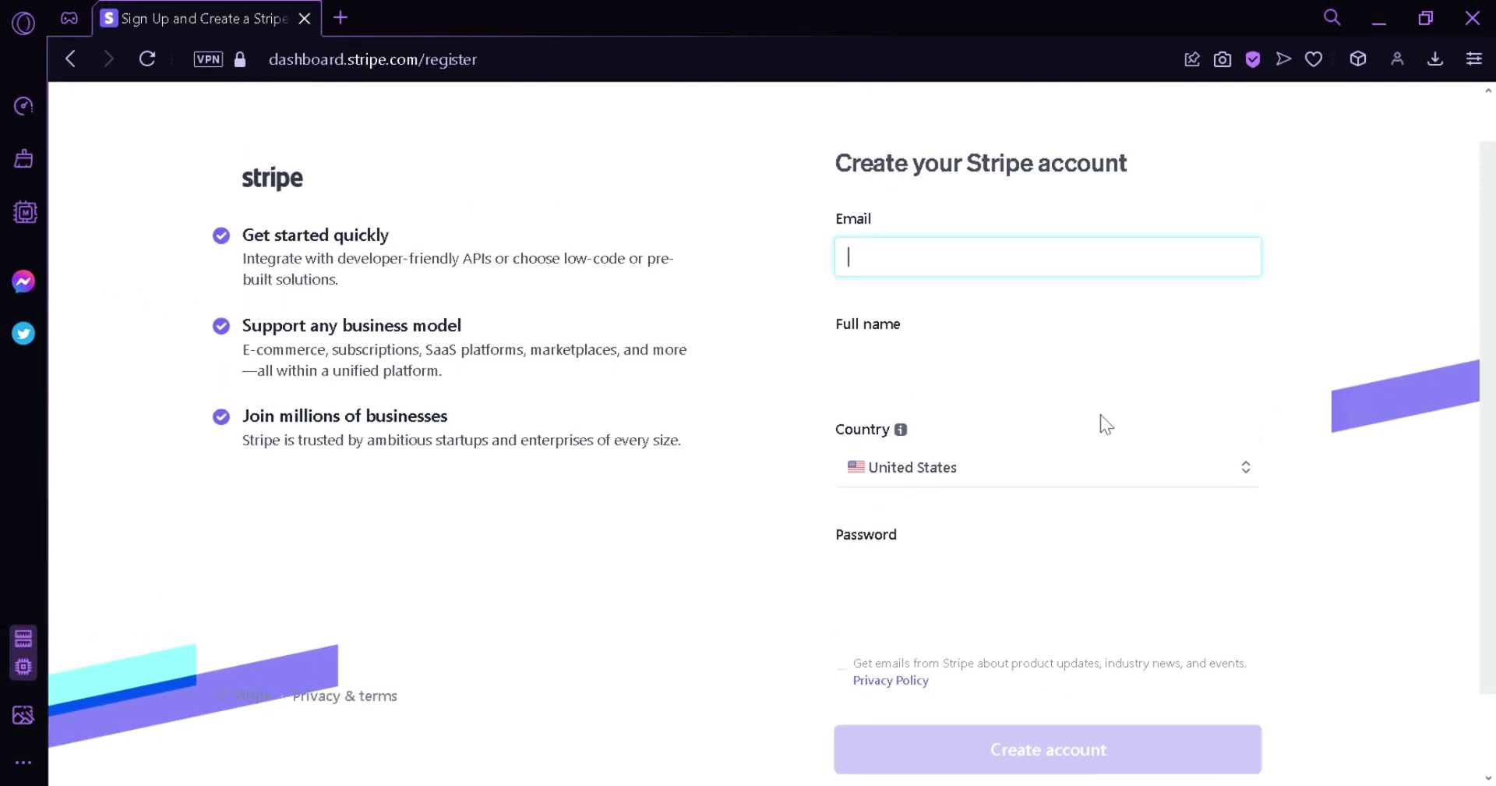
{"action": "scroll", "coordinate": [1084, 281], "scroll_direction": "down", "scroll_amount": 1}
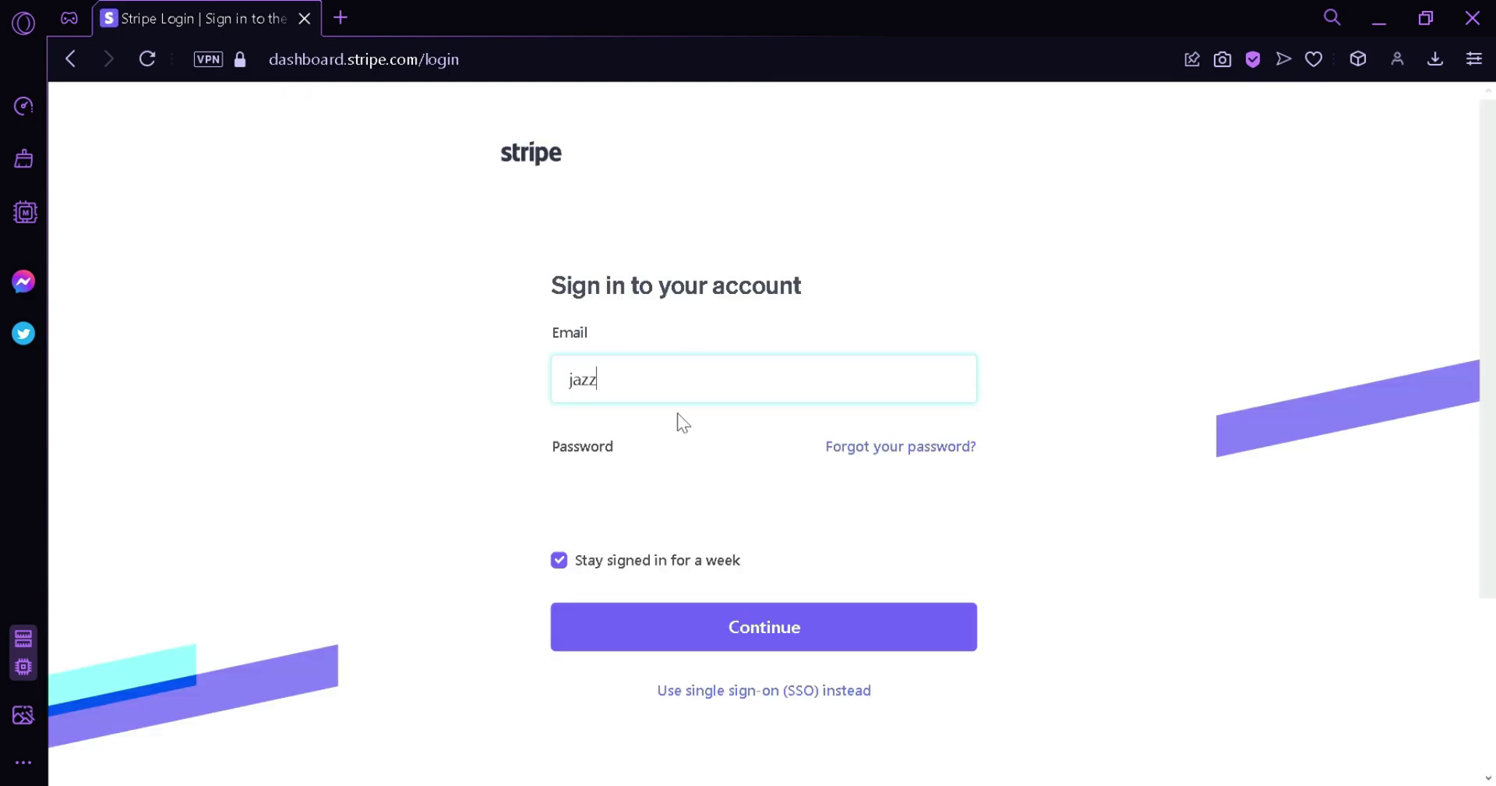
{"action": "left_click", "coordinate": [676, 512]}
{"action": "type", "text": "•••••••••••"}
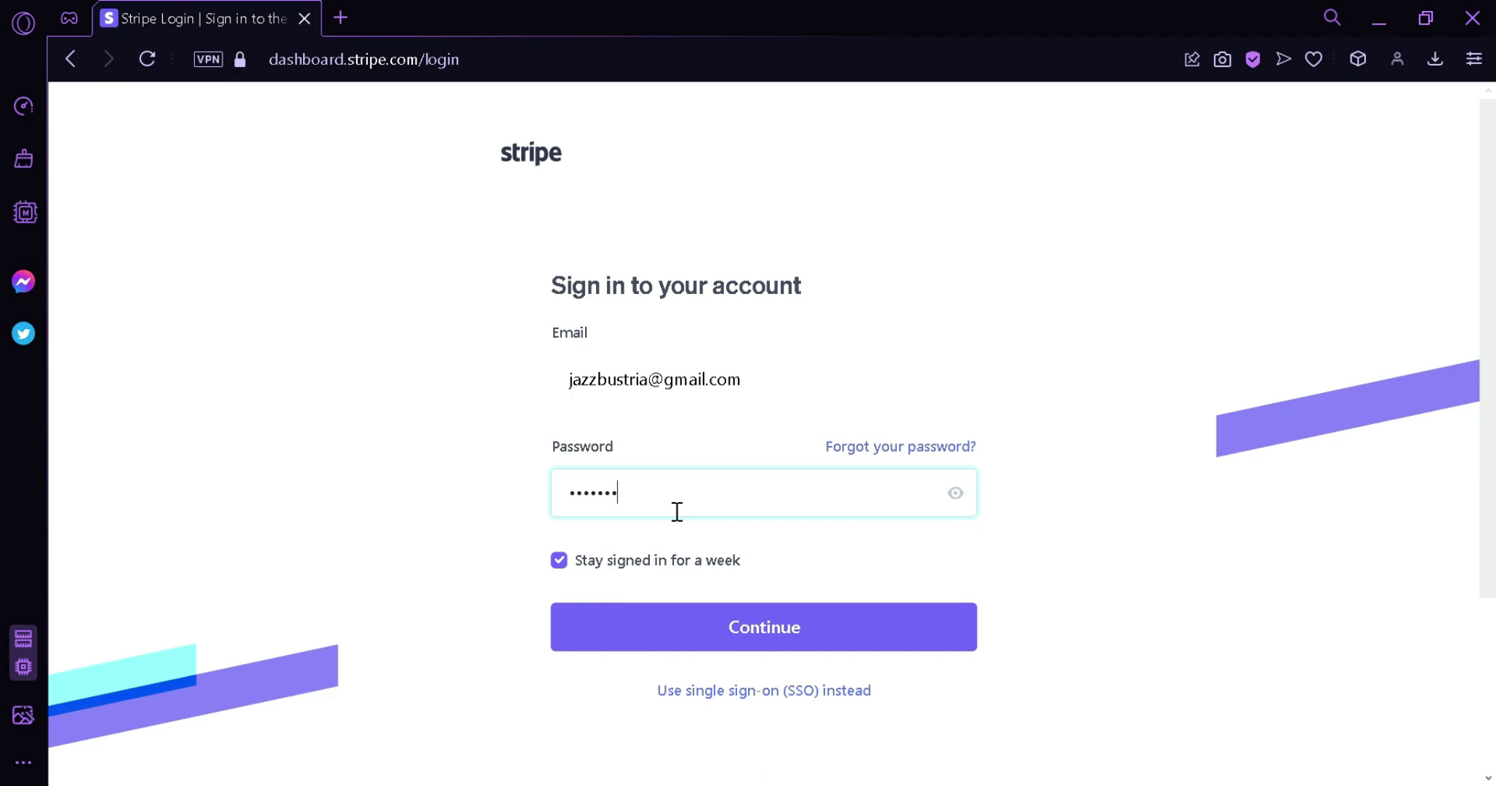
{"action": "type", "text": "••••"}
{"action": "key", "text": "Return"}
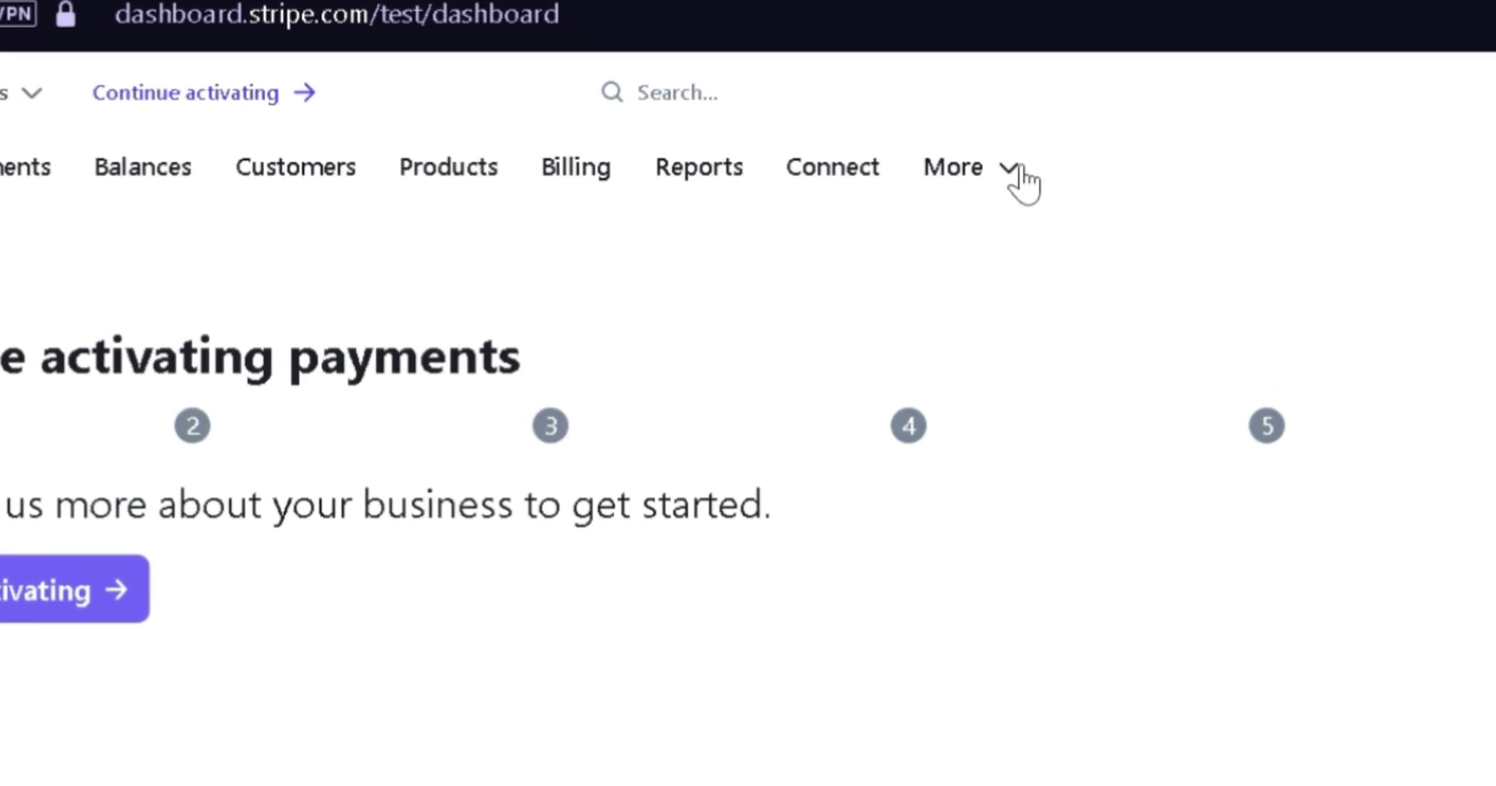
Go to Payment links through the More menu in the top navigation
{"action": "left_click", "coordinate": [1062, 187]}
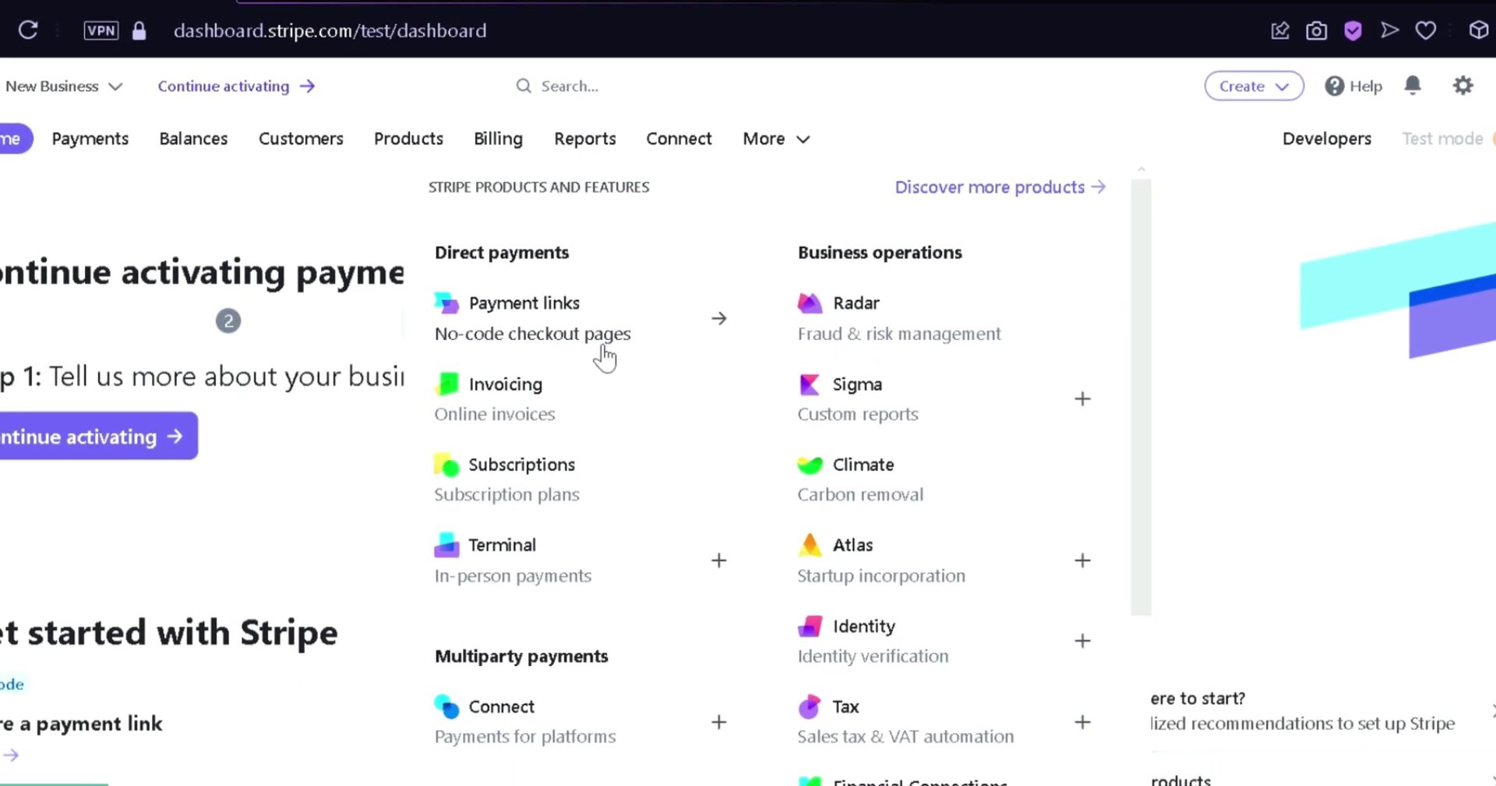
{"action": "left_click", "coordinate": [518, 374]}
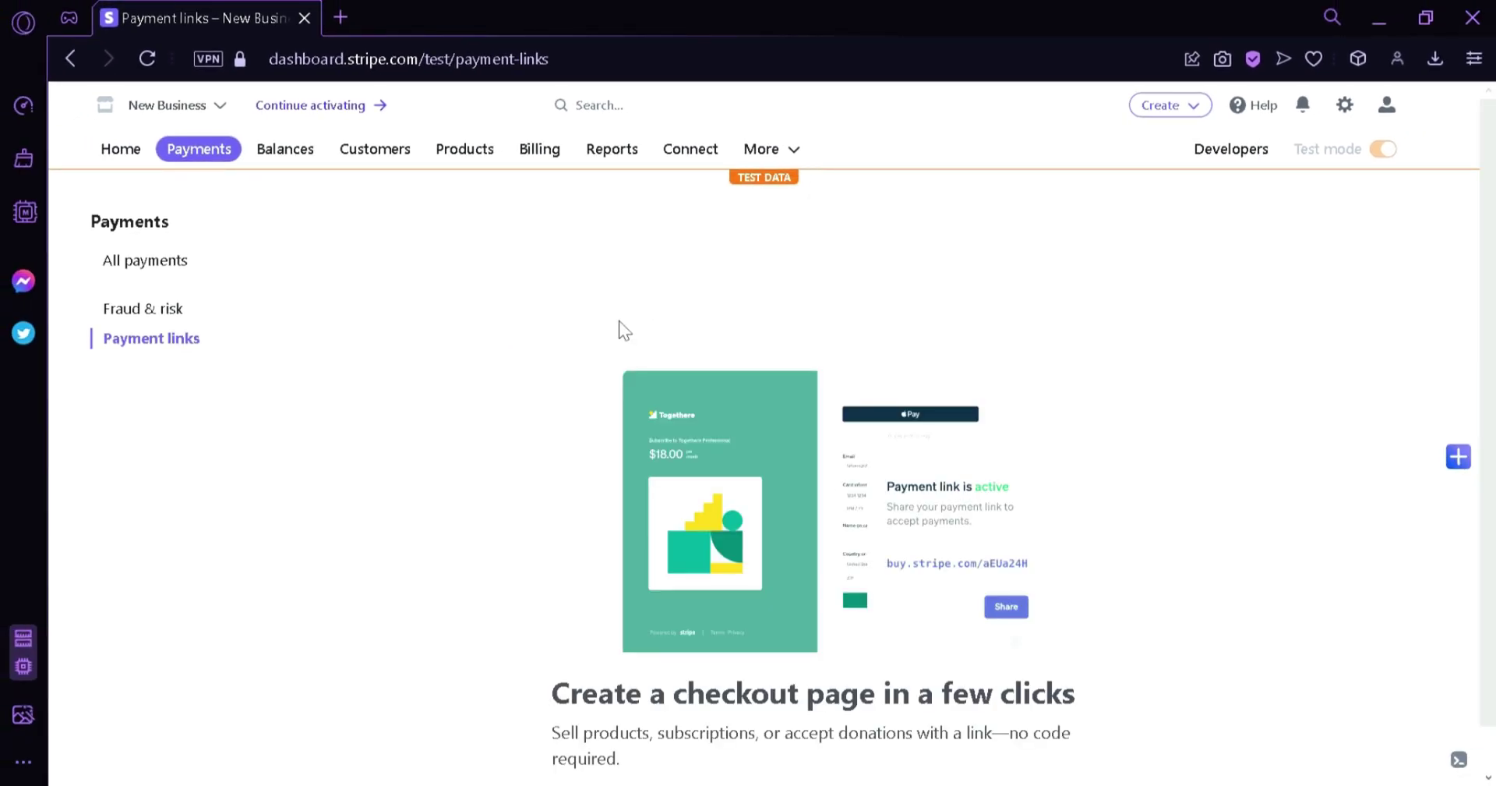
{"action": "scroll", "coordinate": [619, 320], "scroll_direction": "down", "scroll_amount": 1}
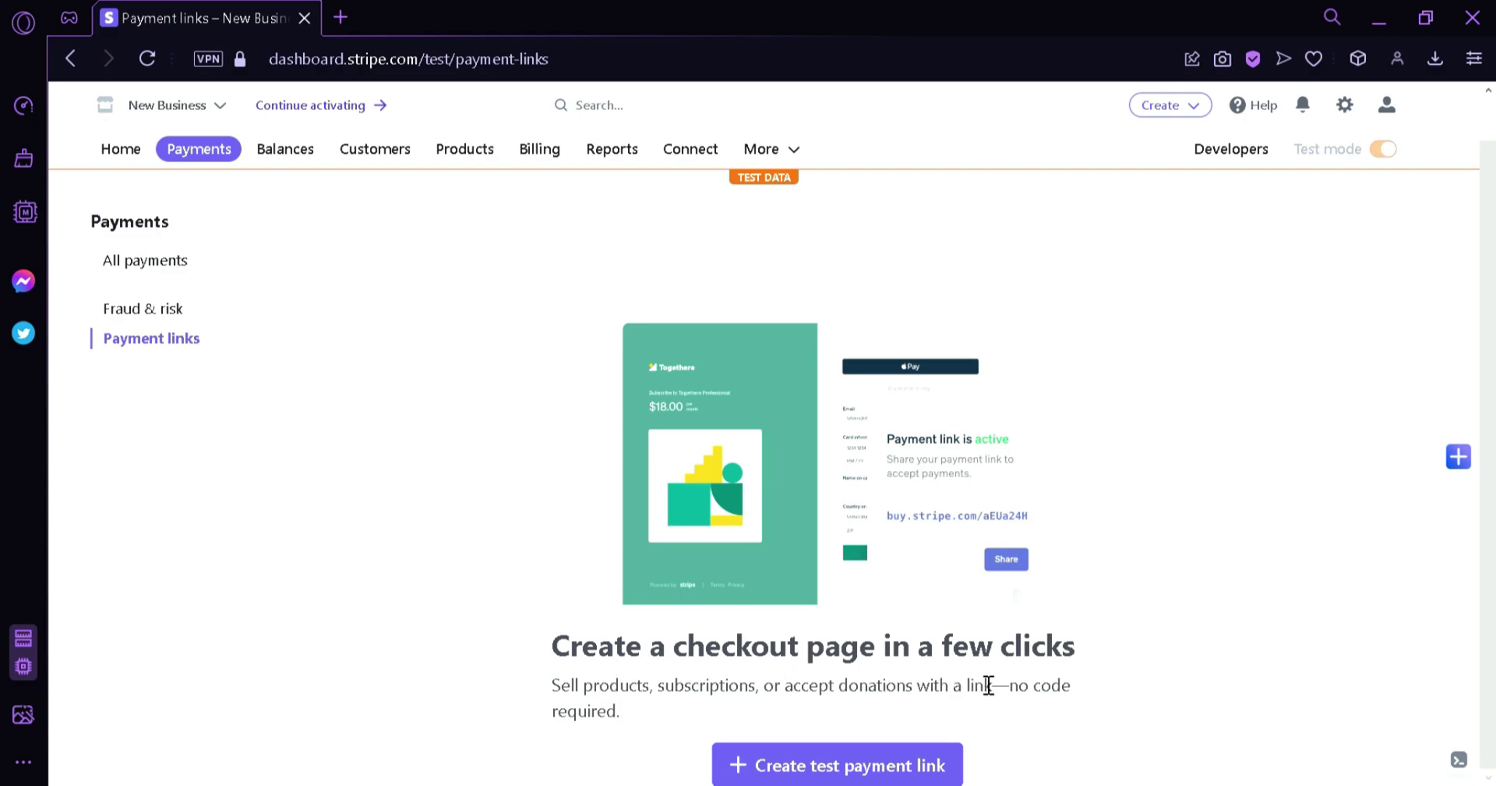
Start a new test payment link of type 'Customers choose what to pay'
{"action": "left_click", "coordinate": [847, 761]}
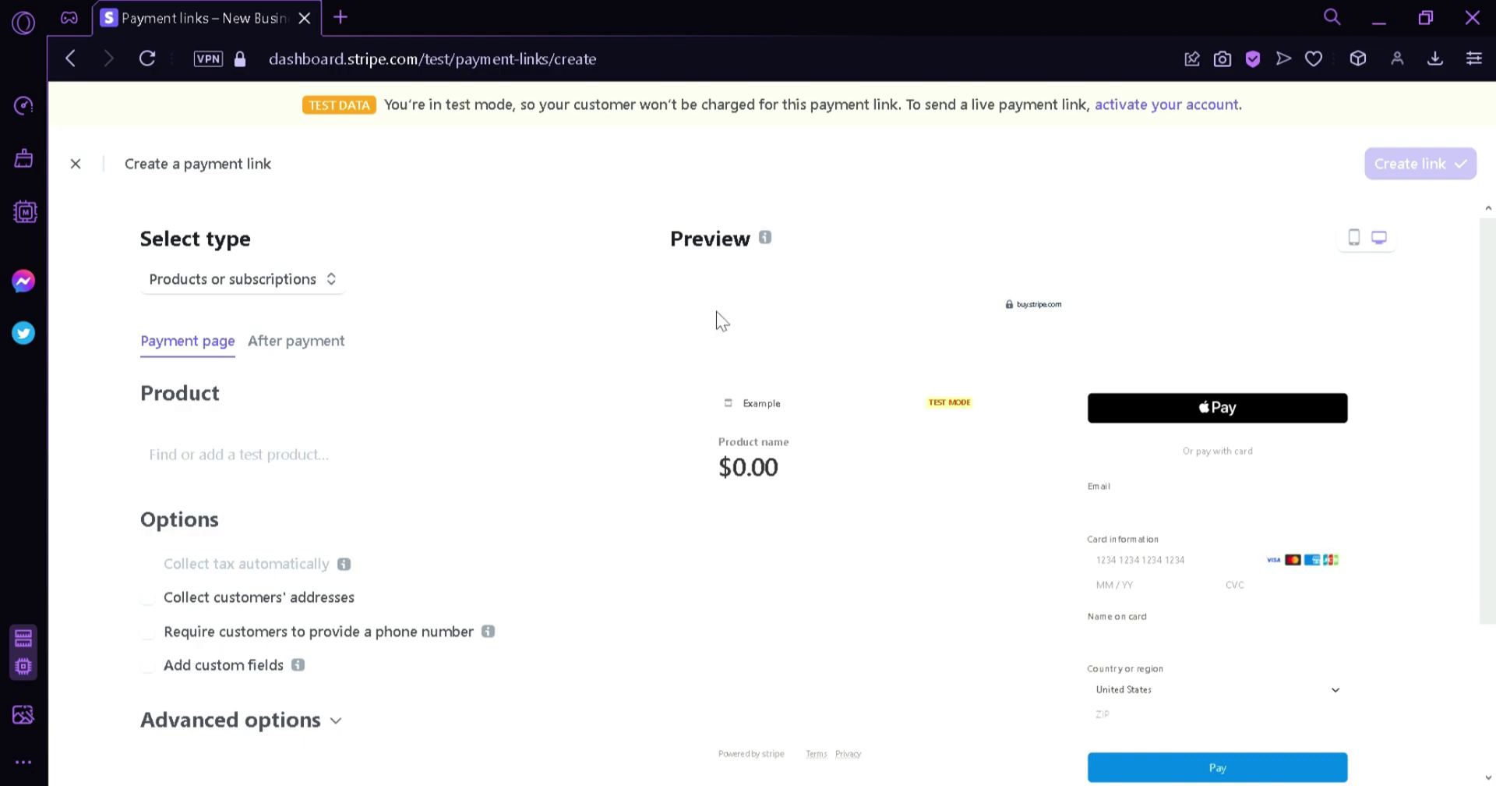
{"action": "scroll", "coordinate": [718, 313], "scroll_direction": "down", "scroll_amount": 3}
{"action": "scroll", "coordinate": [718, 313], "scroll_direction": "up", "scroll_amount": 2}
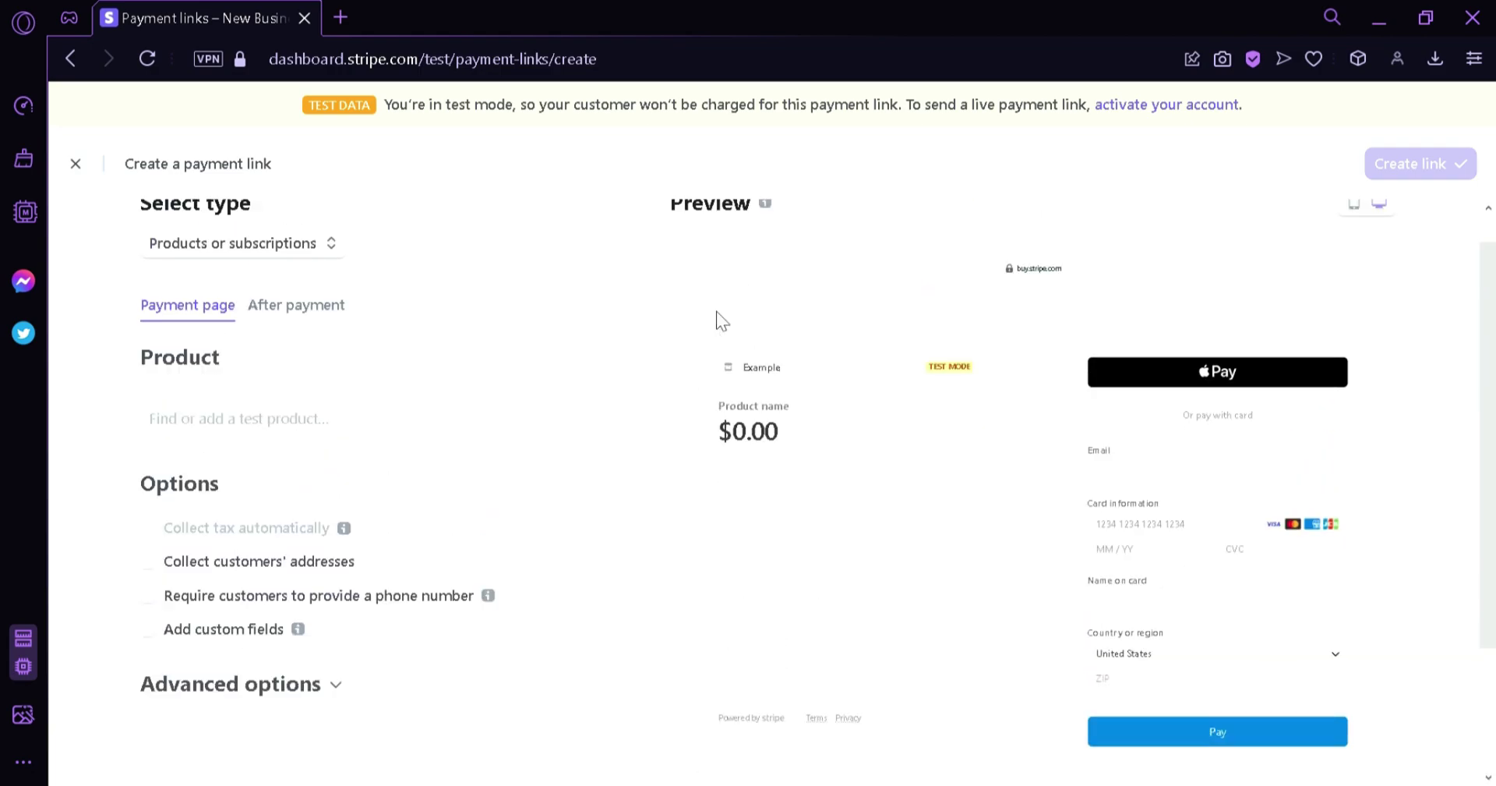
{"action": "scroll", "coordinate": [717, 316], "scroll_direction": "up", "scroll_amount": 1}
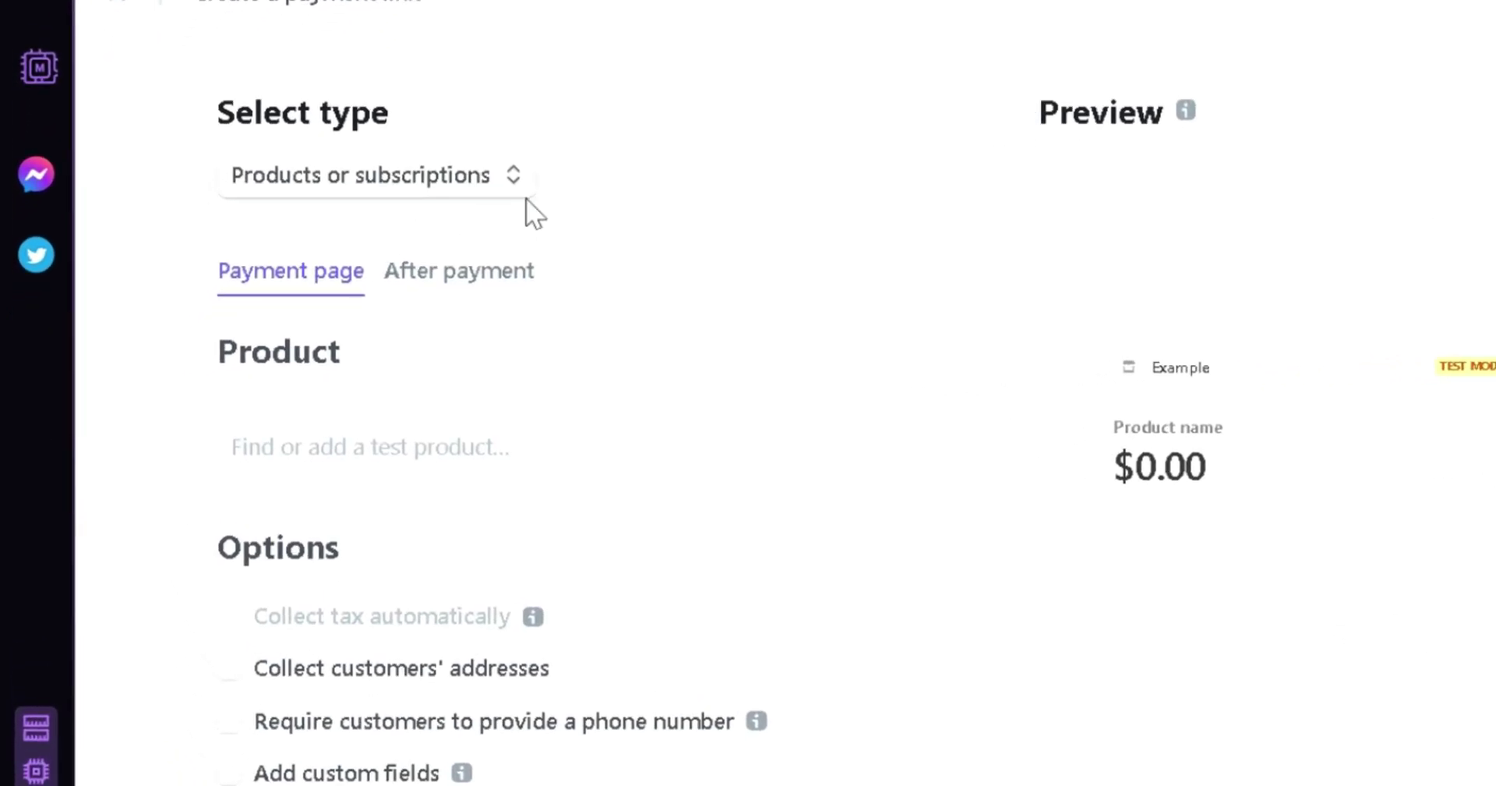
{"action": "left_click", "coordinate": [512, 193]}
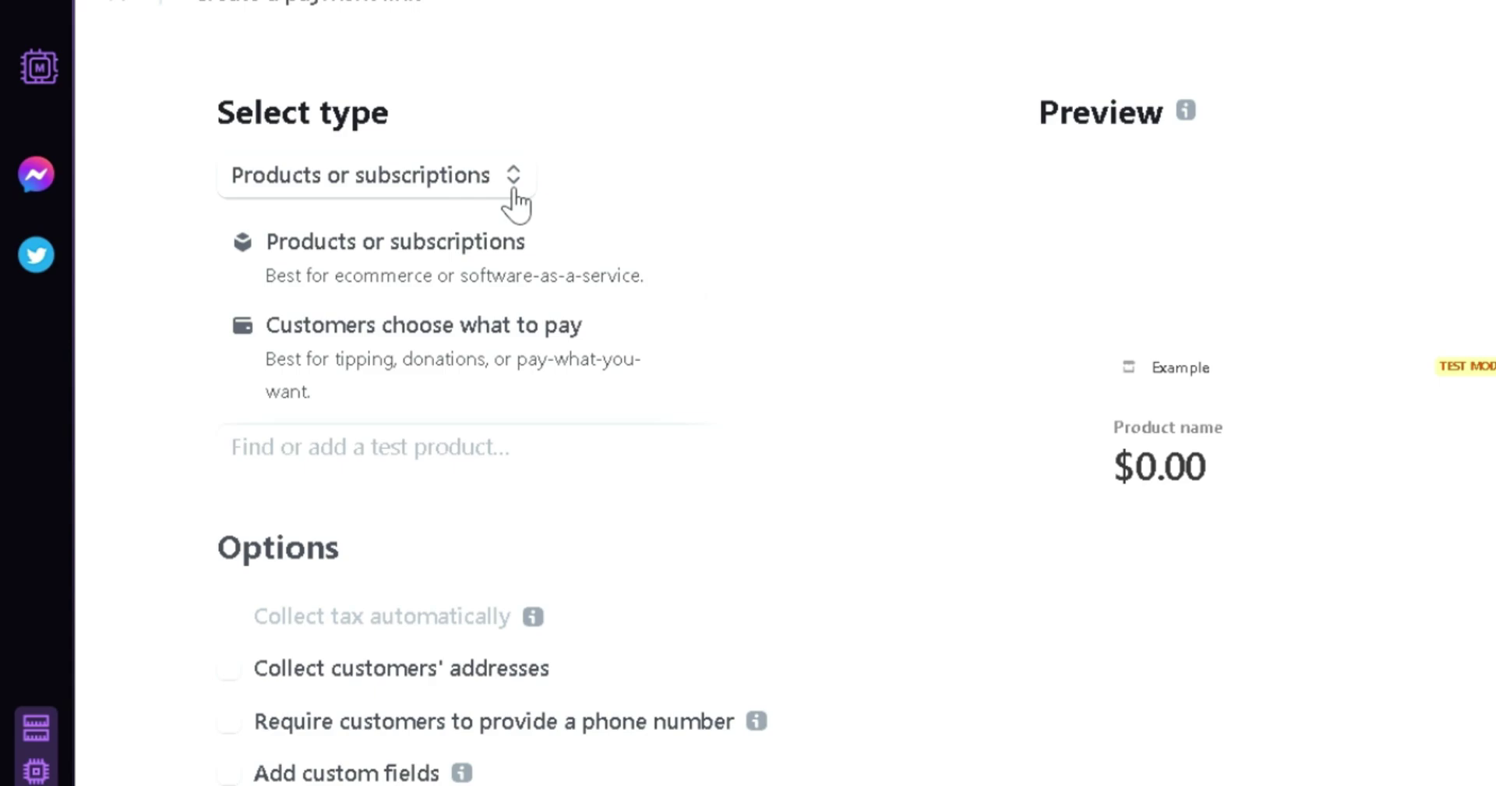
{"action": "left_click", "coordinate": [477, 376]}
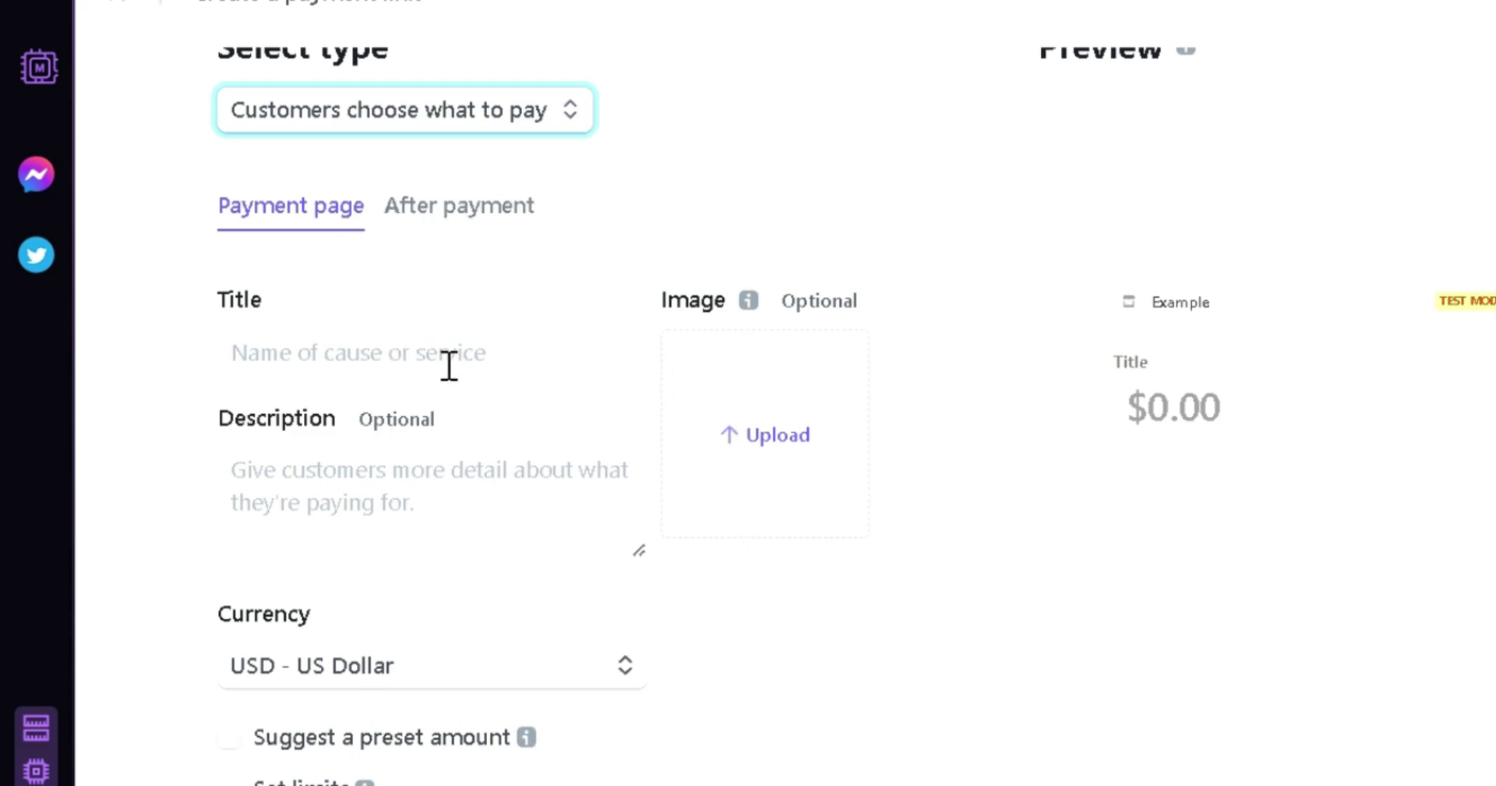
{"action": "scroll", "coordinate": [709, 502], "scroll_direction": "down", "scroll_amount": 2}
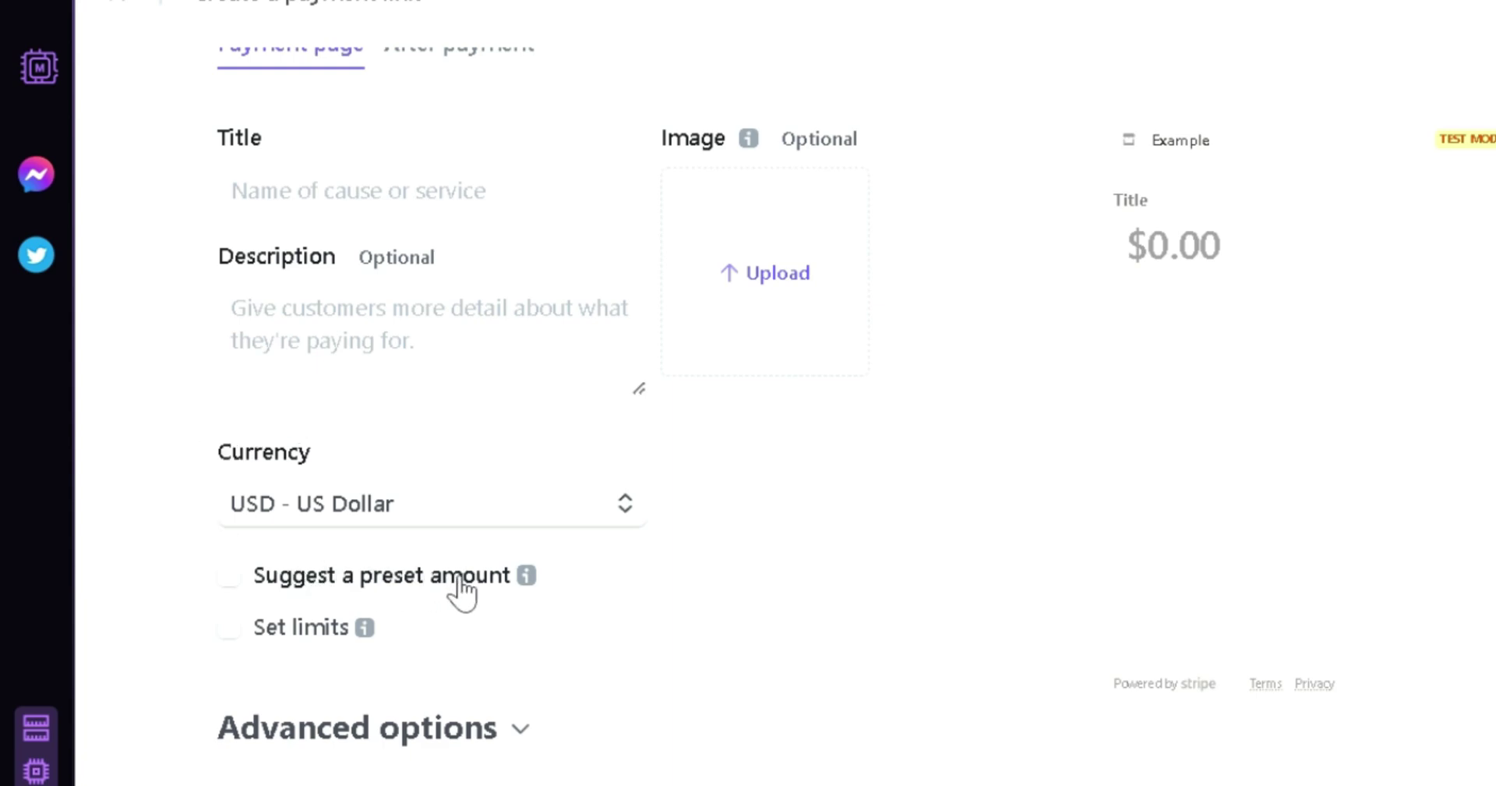
Expand the form's Advanced options section
{"action": "left_click", "coordinate": [520, 728]}
{"action": "scroll", "coordinate": [518, 731], "scroll_direction": "down", "scroll_amount": 3}
{"action": "scroll", "coordinate": [525, 735], "scroll_direction": "up", "scroll_amount": 6}
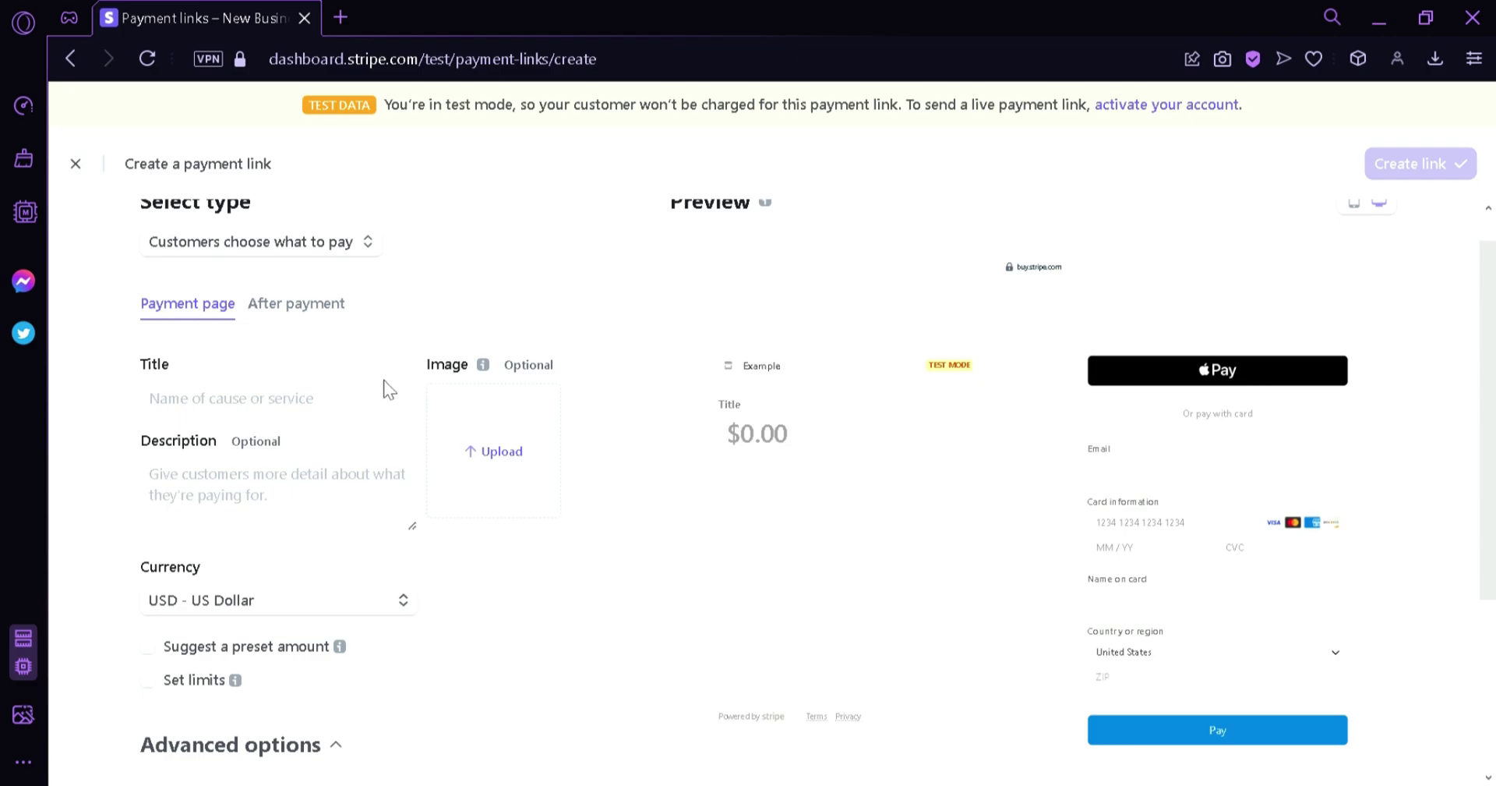
Title the link 'Donation for children with brain tumor' and add the 'Every dollar donated…' description
{"action": "left_click", "coordinate": [358, 410]}
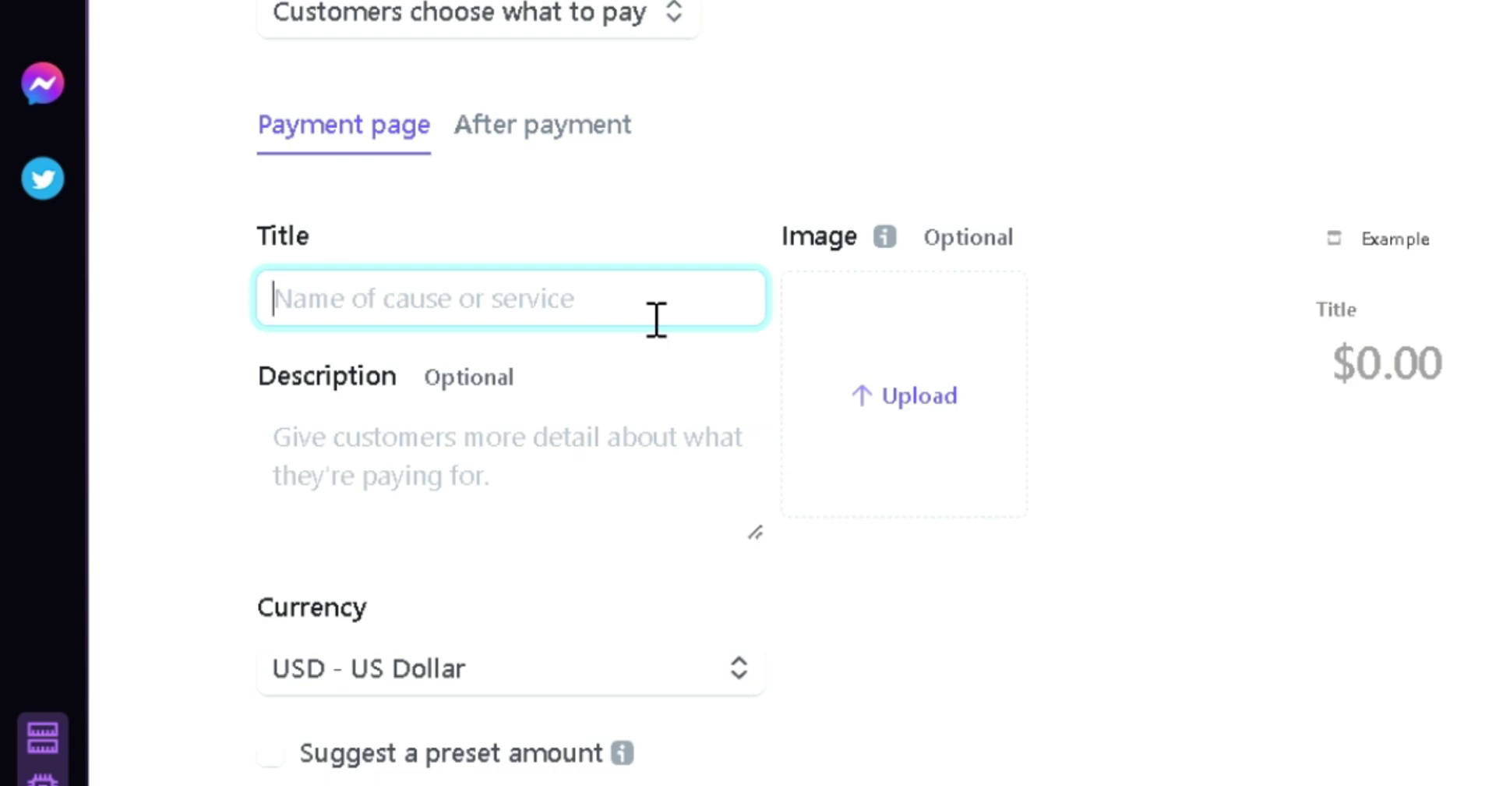
{"action": "type", "text": "D"}
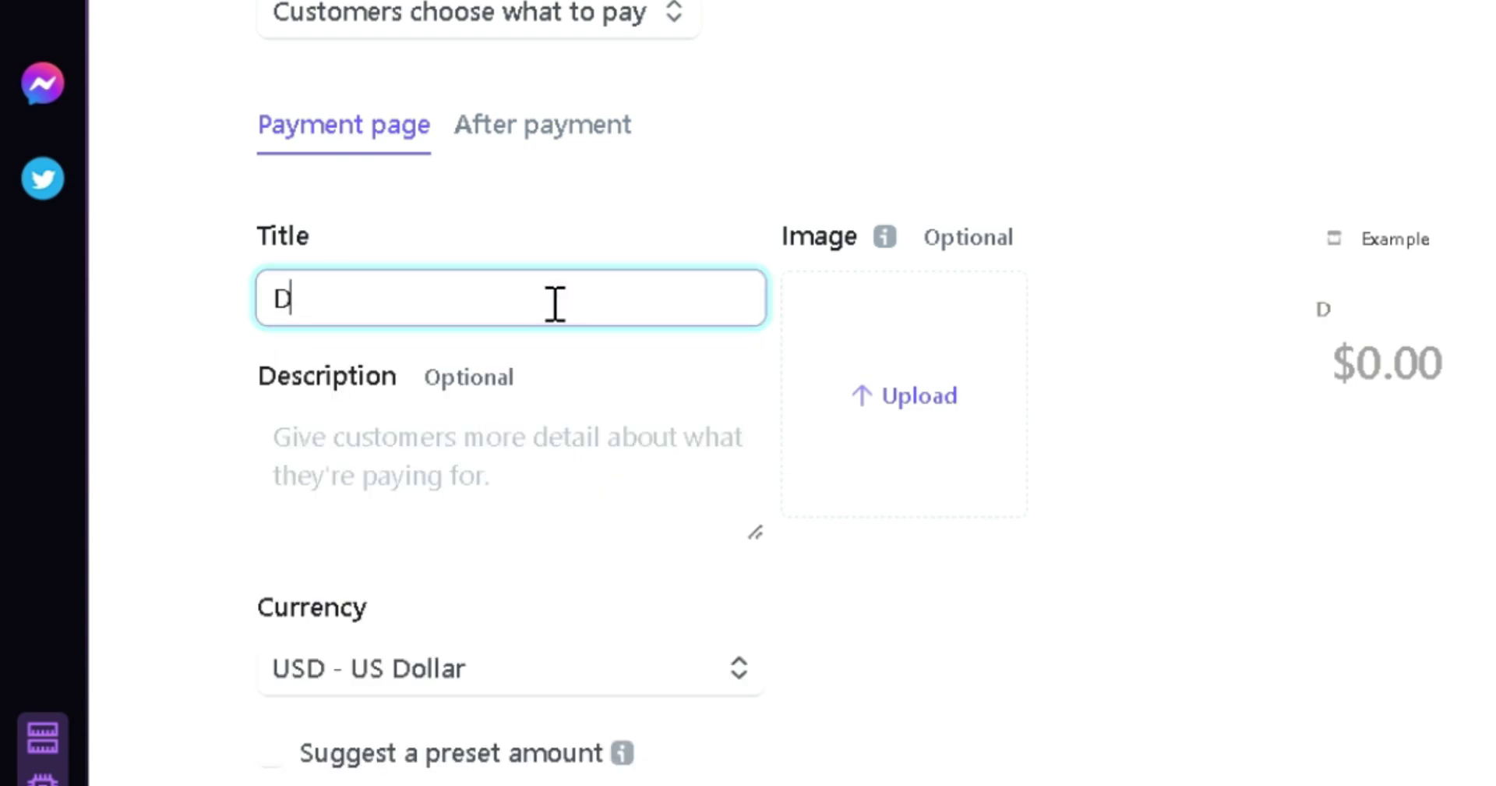
{"action": "type", "text": "onation for cchcil"}
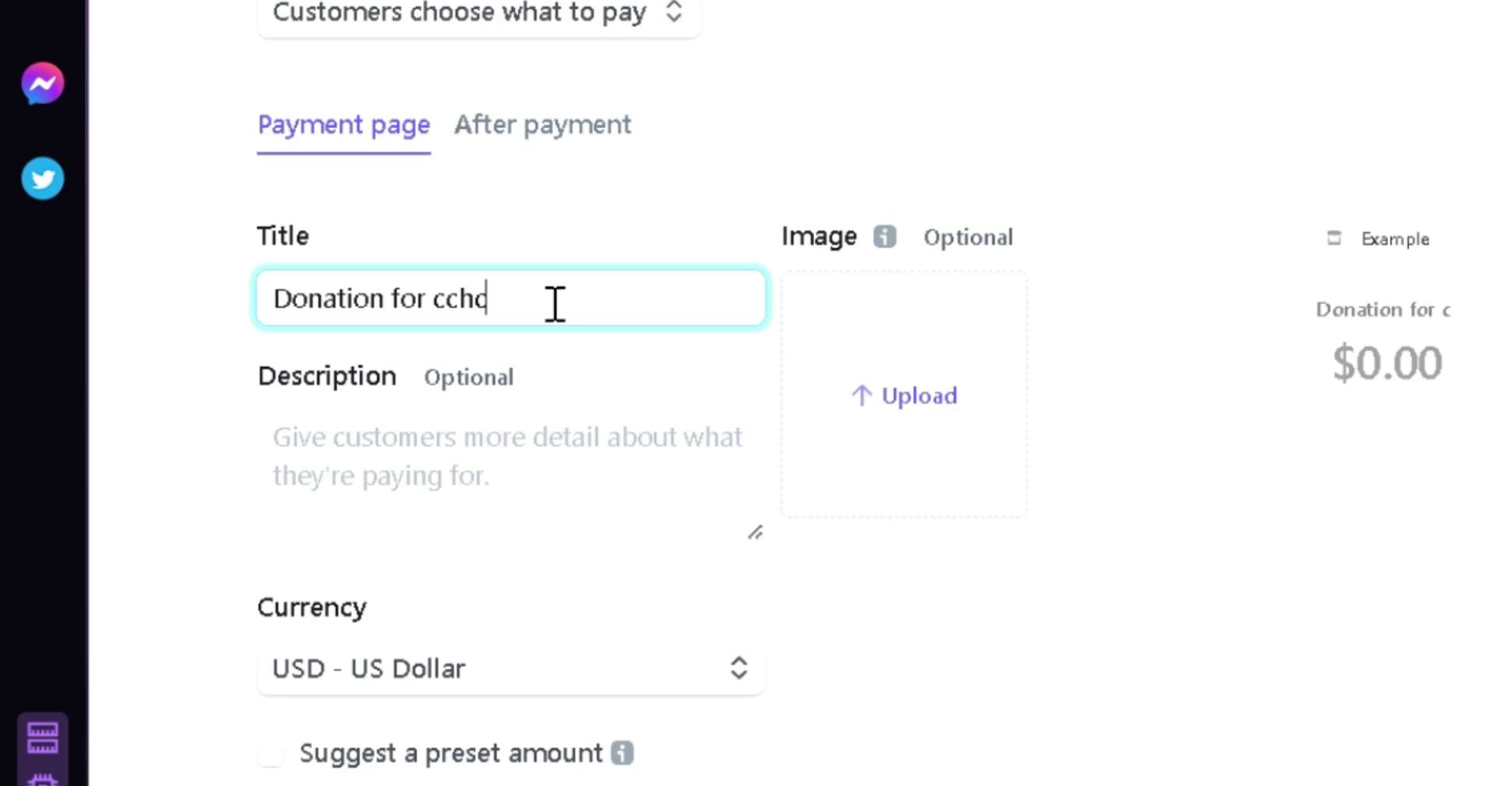
{"action": "key", "text": "BackSpace"}
{"action": "key", "text": "BackSpace"}
{"action": "key", "text": "BackSpace"}
{"action": "key", "text": "BackSpace"}
{"action": "type", "text": "h"}
{"action": "key", "text": "BackSpace"}
{"action": "key", "text": "BackSpace"}
{"action": "type", "text": "hildre"}
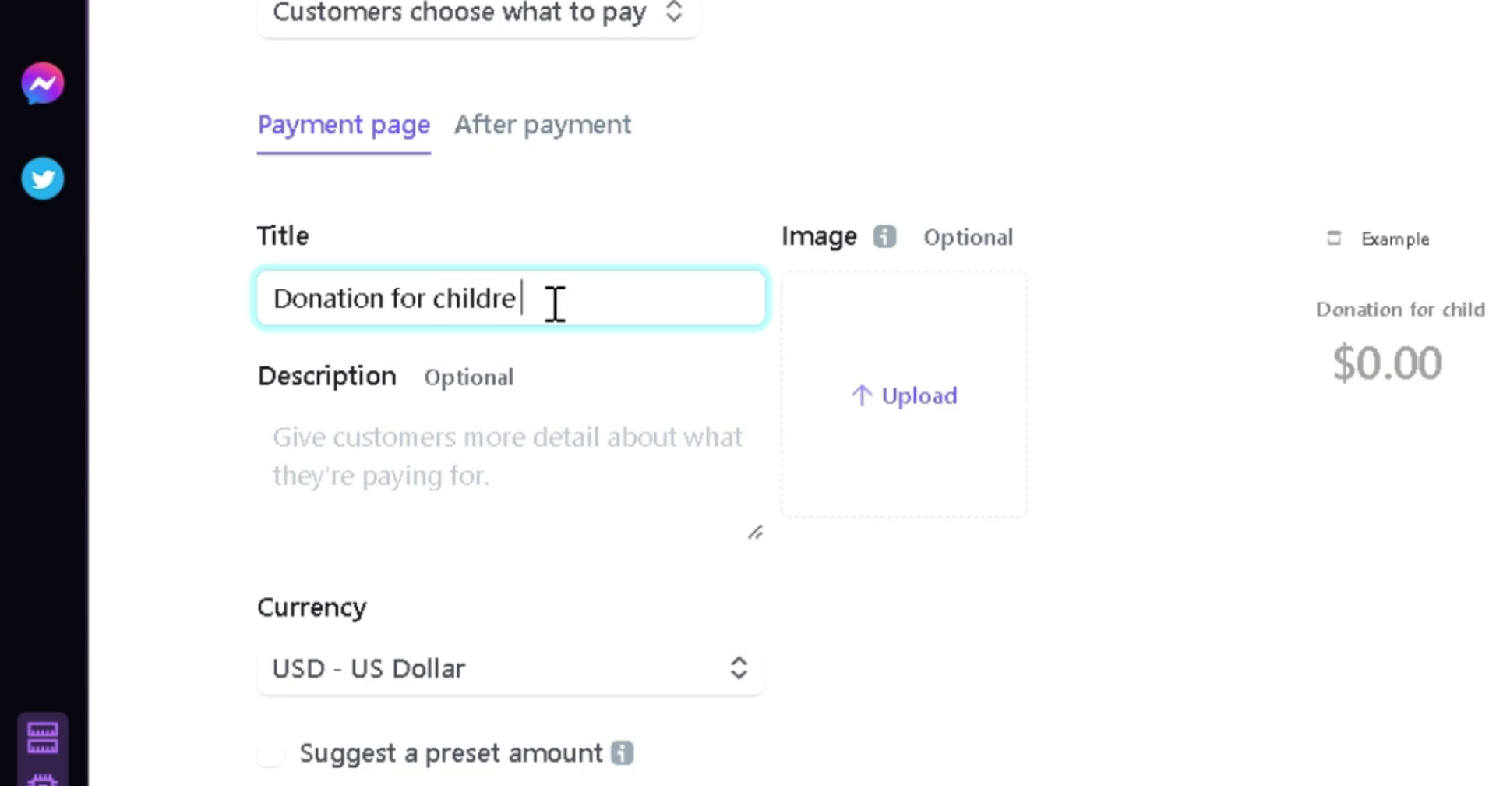
{"action": "type", "text": "n with brain tumor"}
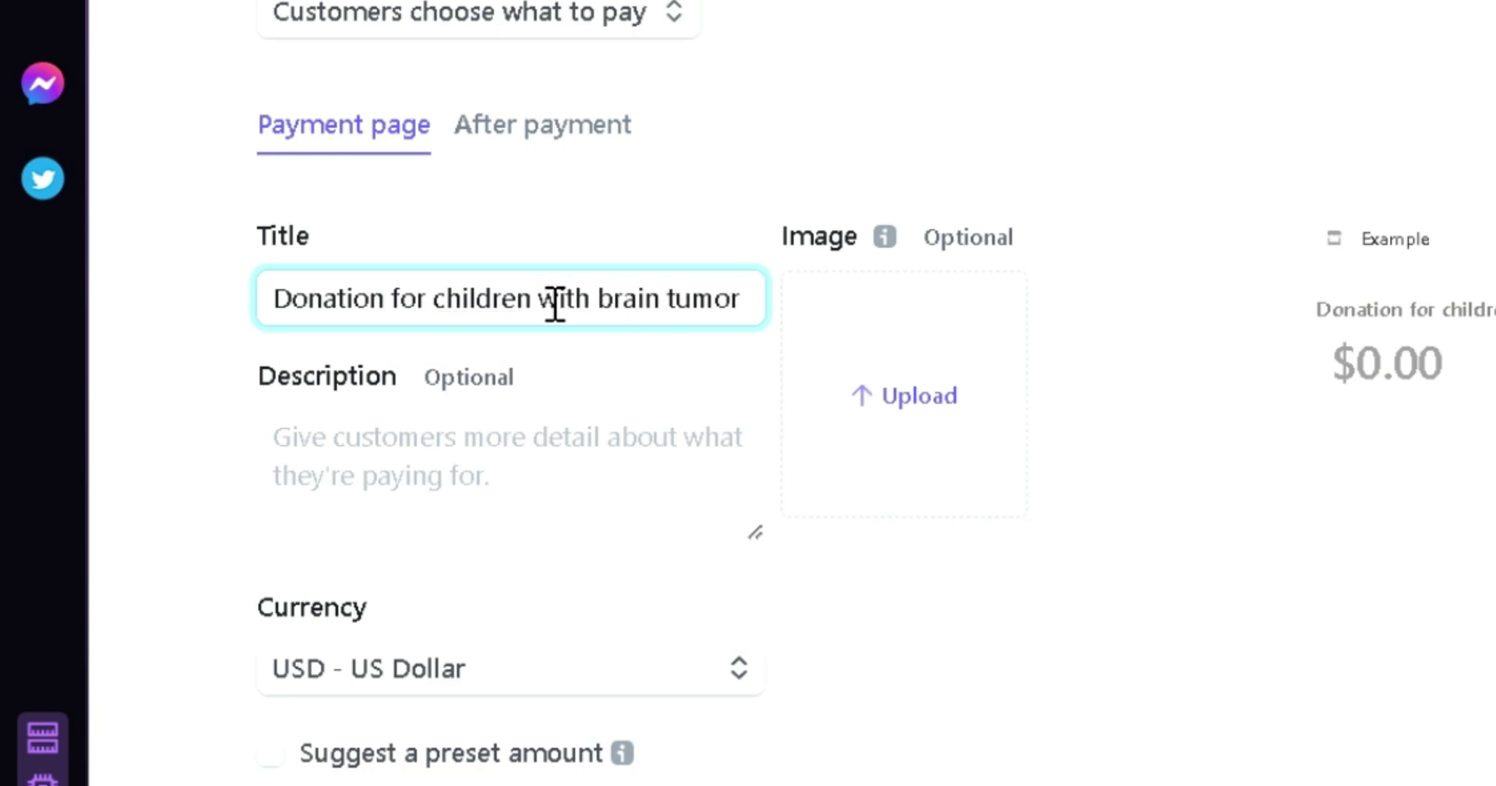
{"action": "left_click", "coordinate": [651, 483]}
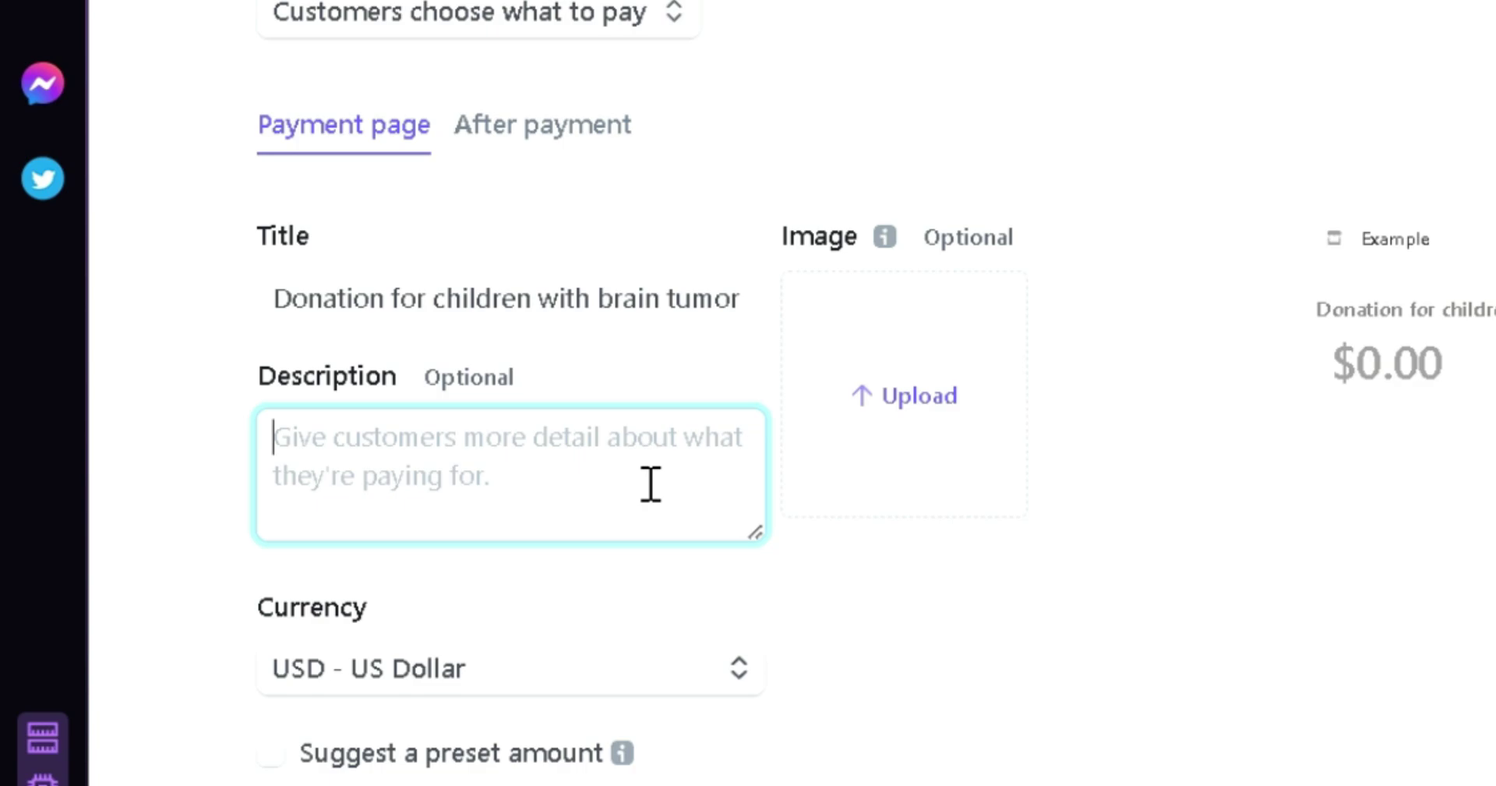
{"action": "type", "text": "Every do"}
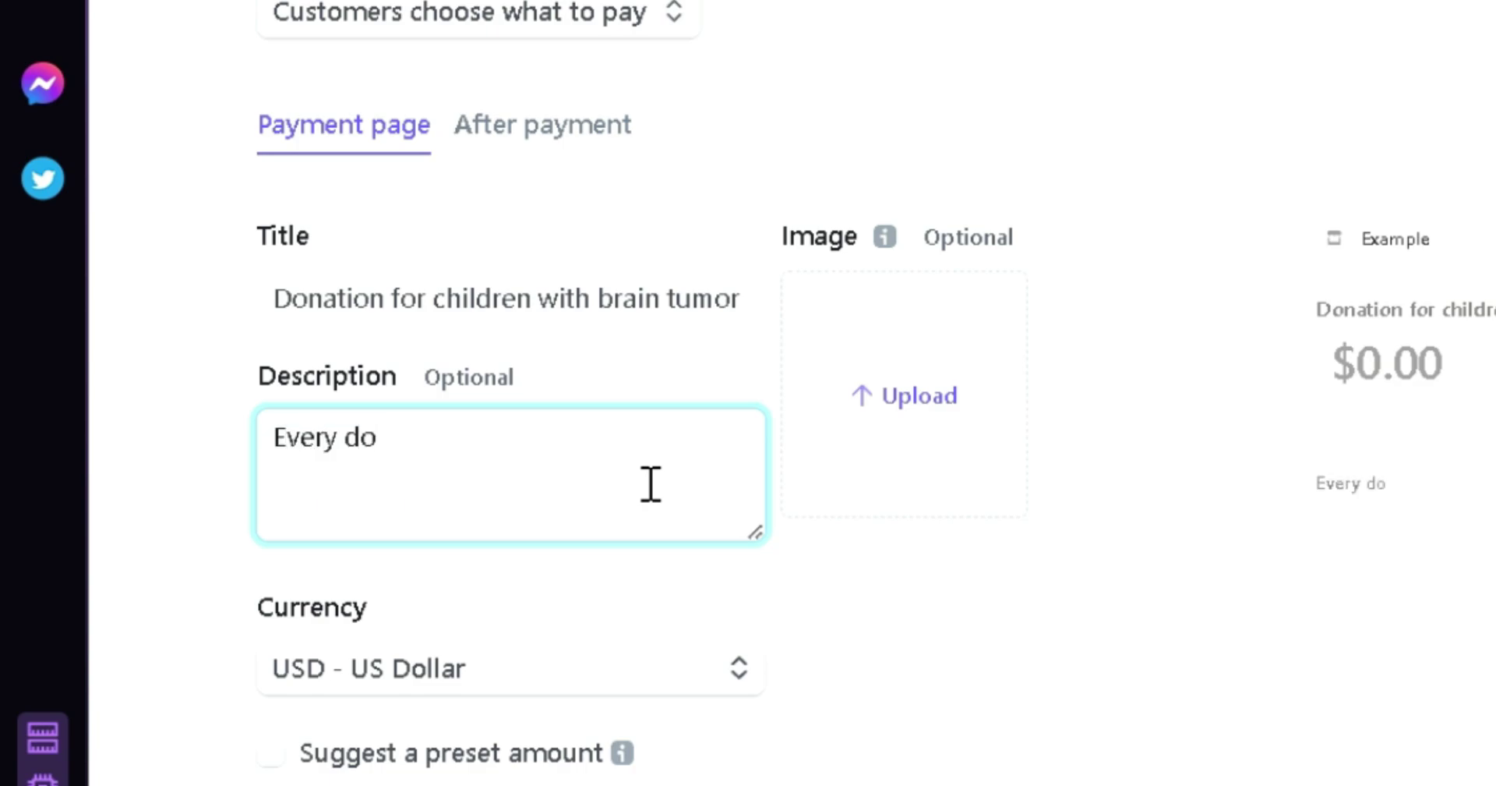
{"action": "type", "text": "llar donated wi"}
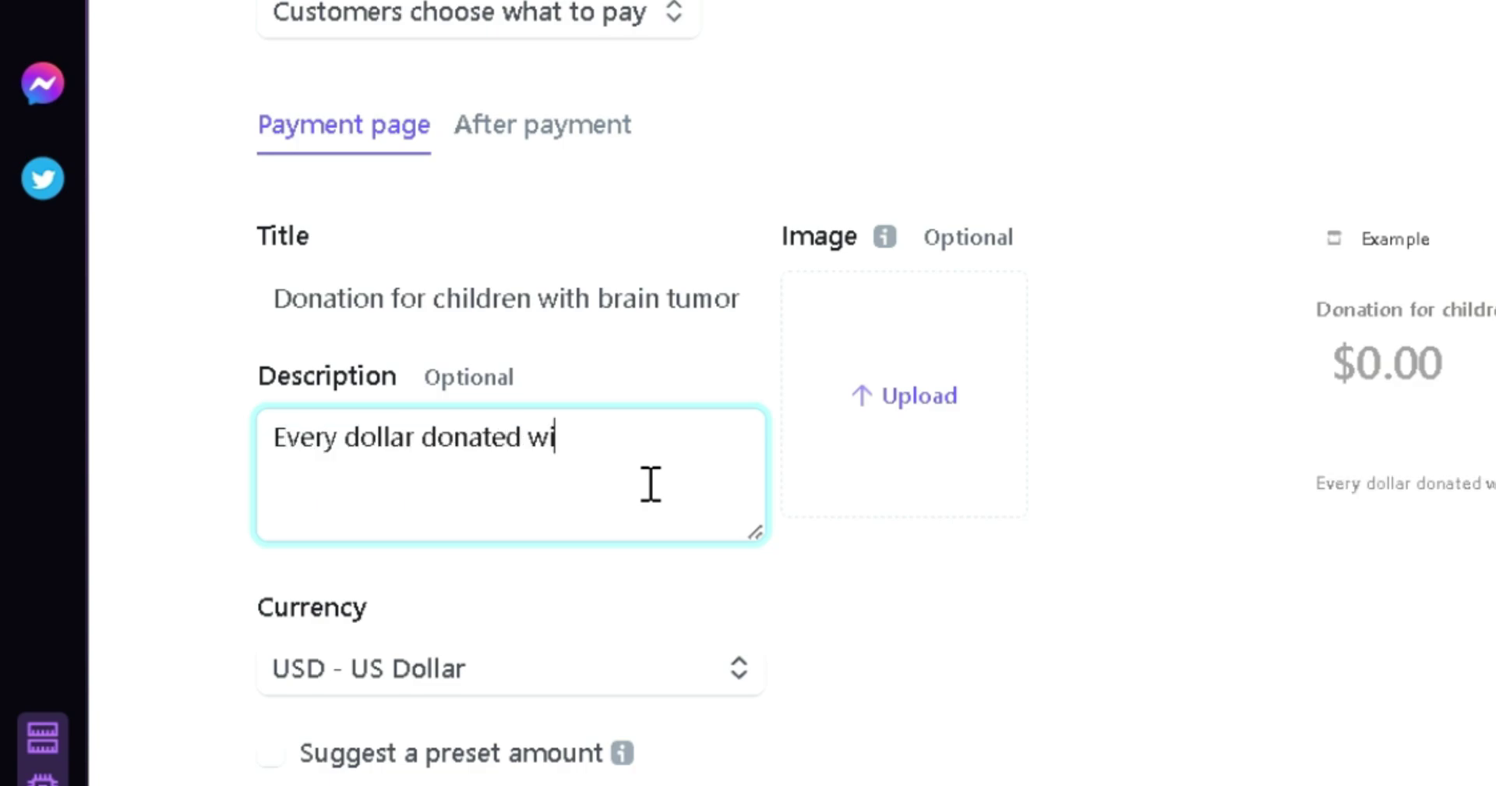
{"action": "type", "text": "ll be given to t"}
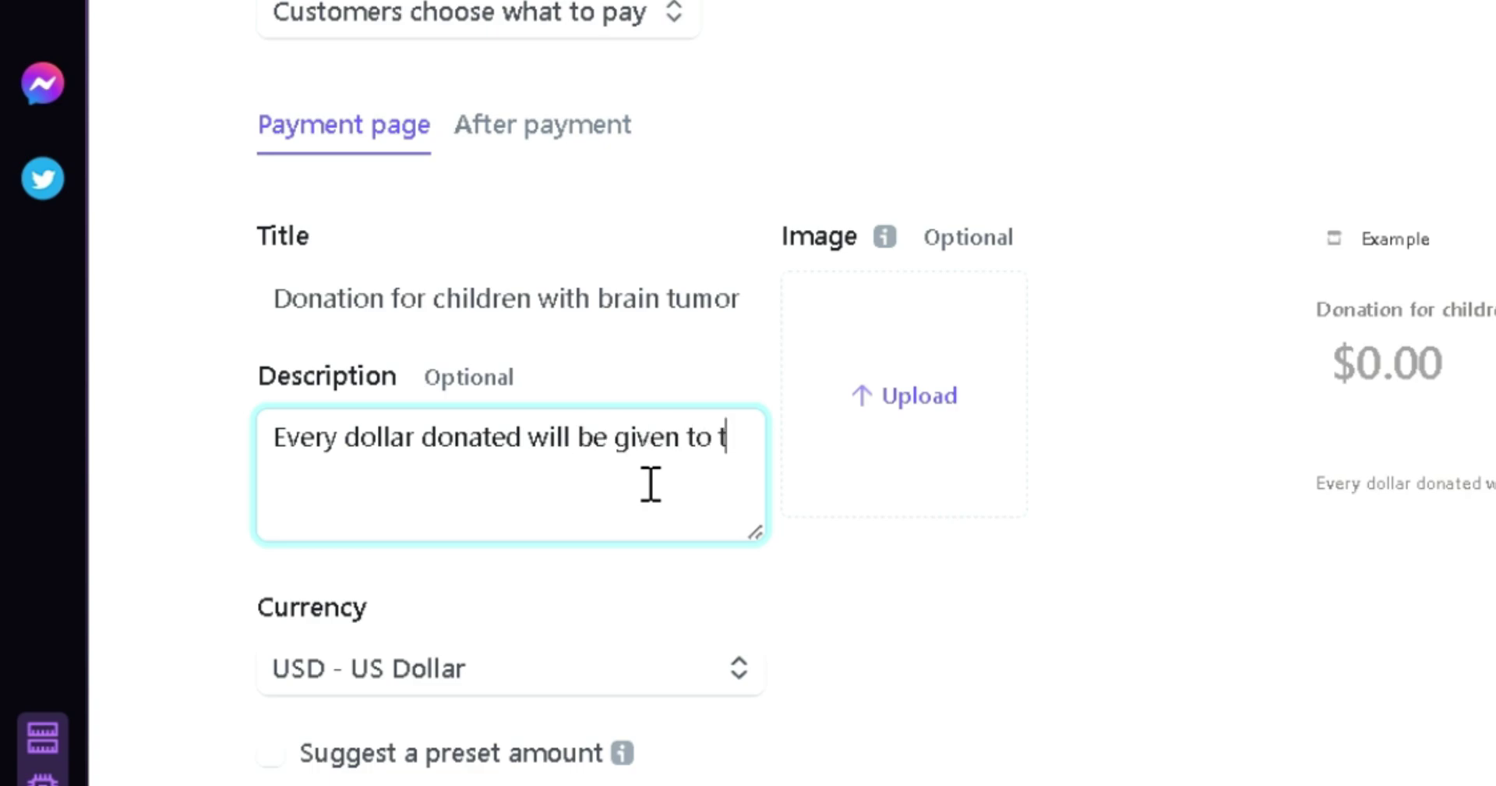
{"action": "type", "text": "he children s"}
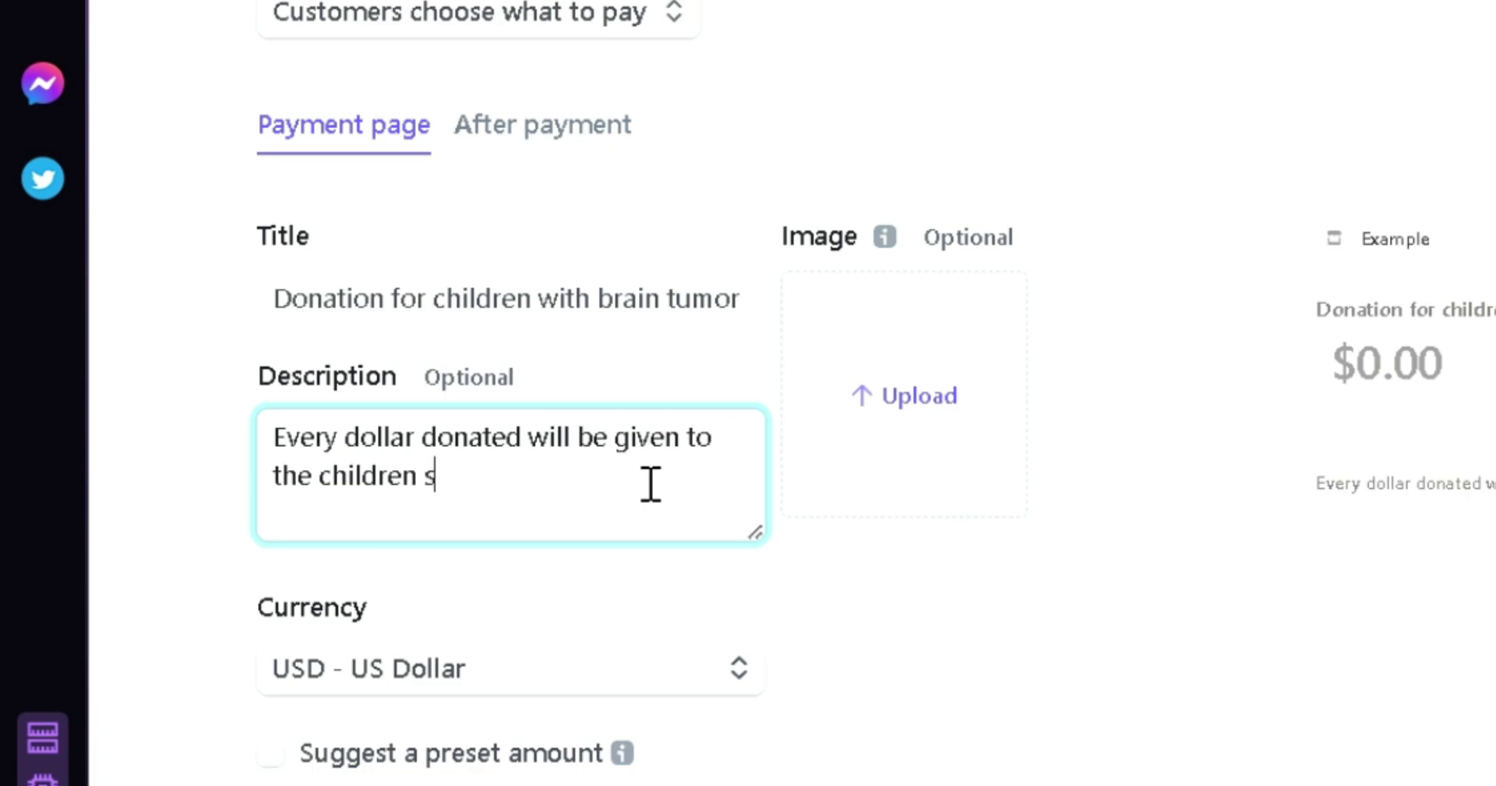
{"action": "type", "text": "uffering f"}
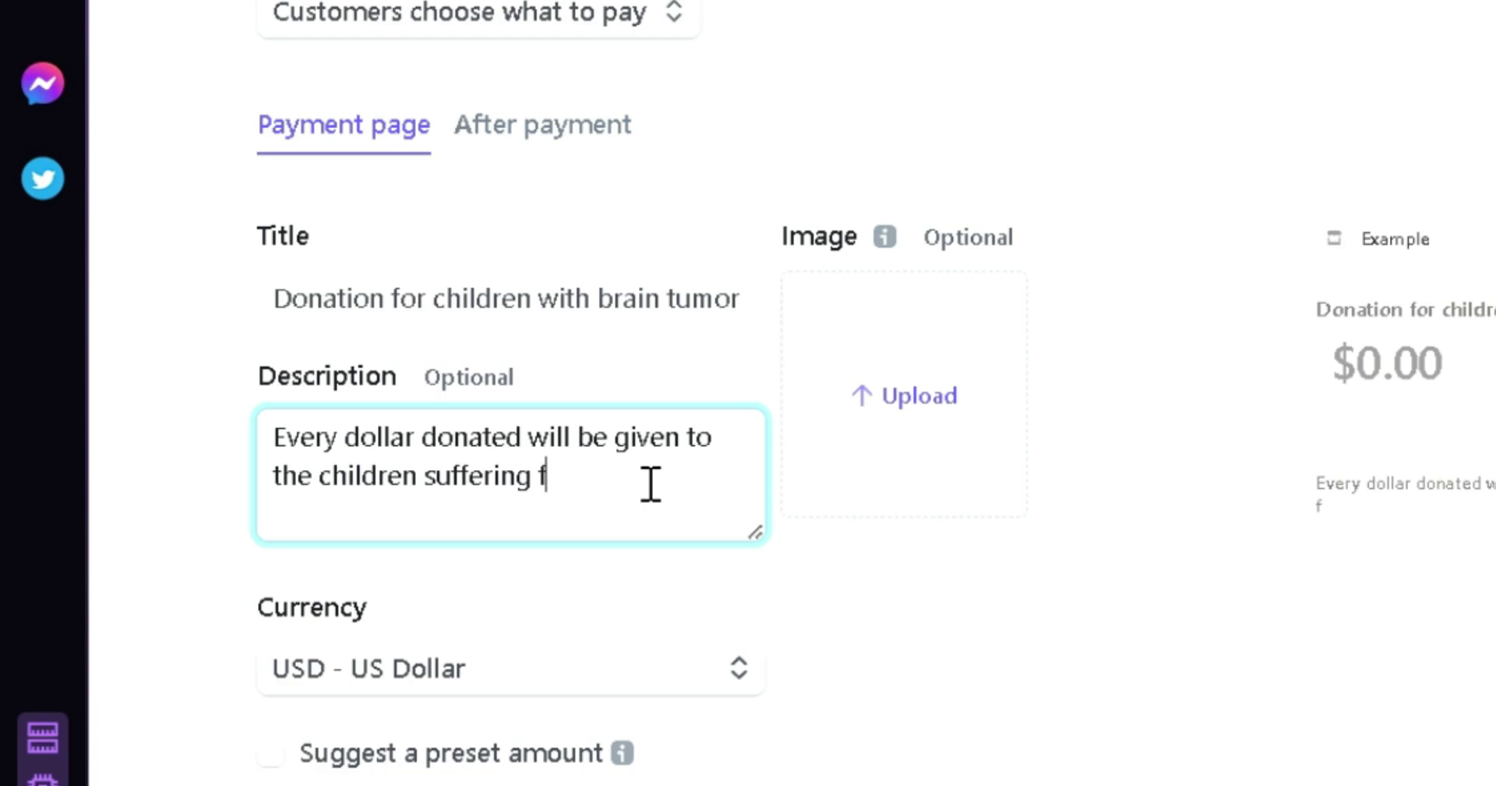
{"action": "type", "text": "rom brain tumor"}
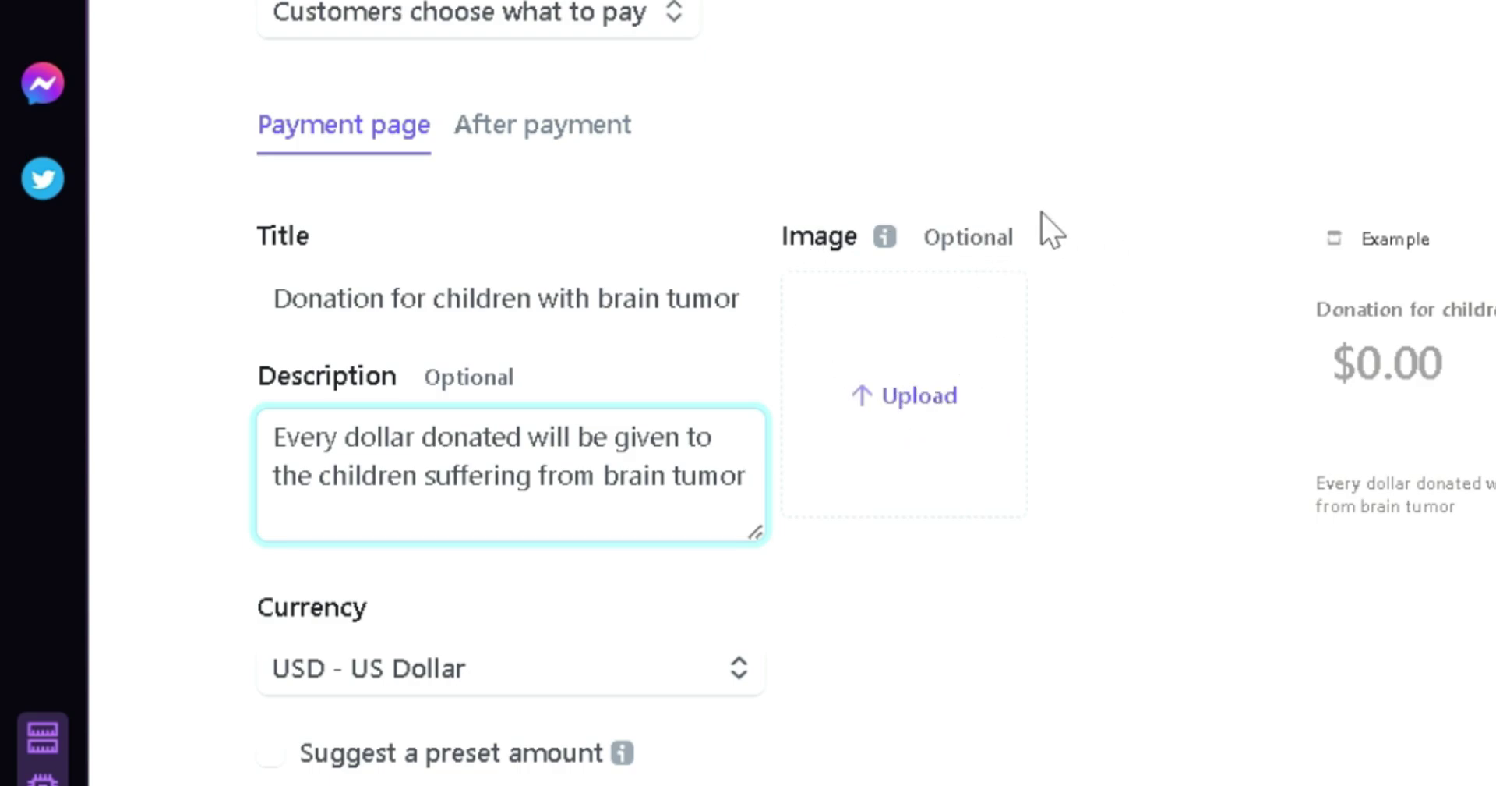
Upload the coffee cup image file as the payment page image
{"action": "left_click", "coordinate": [889, 615]}
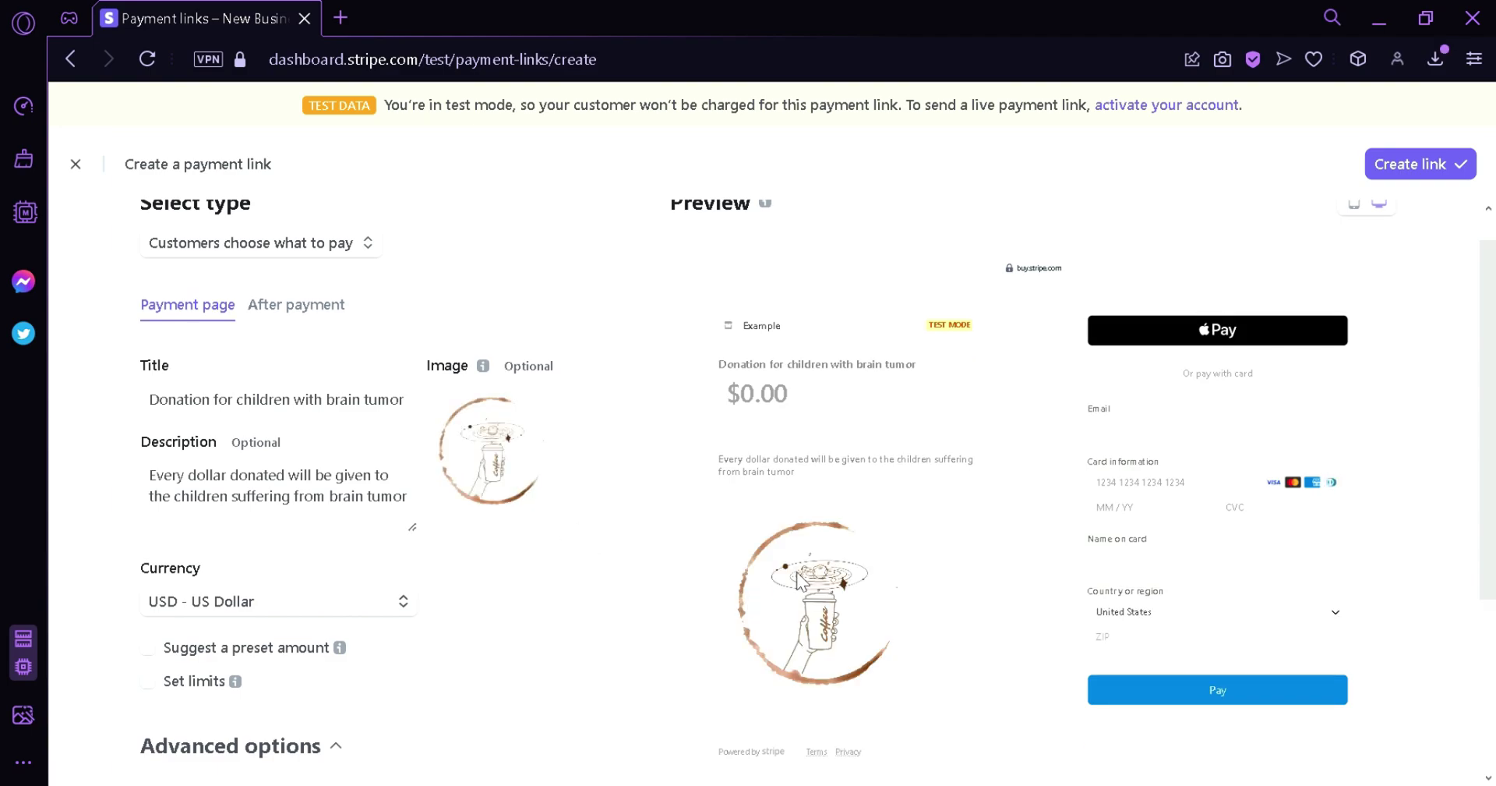
{"action": "scroll", "coordinate": [826, 475], "scroll_direction": "down", "scroll_amount": 1}
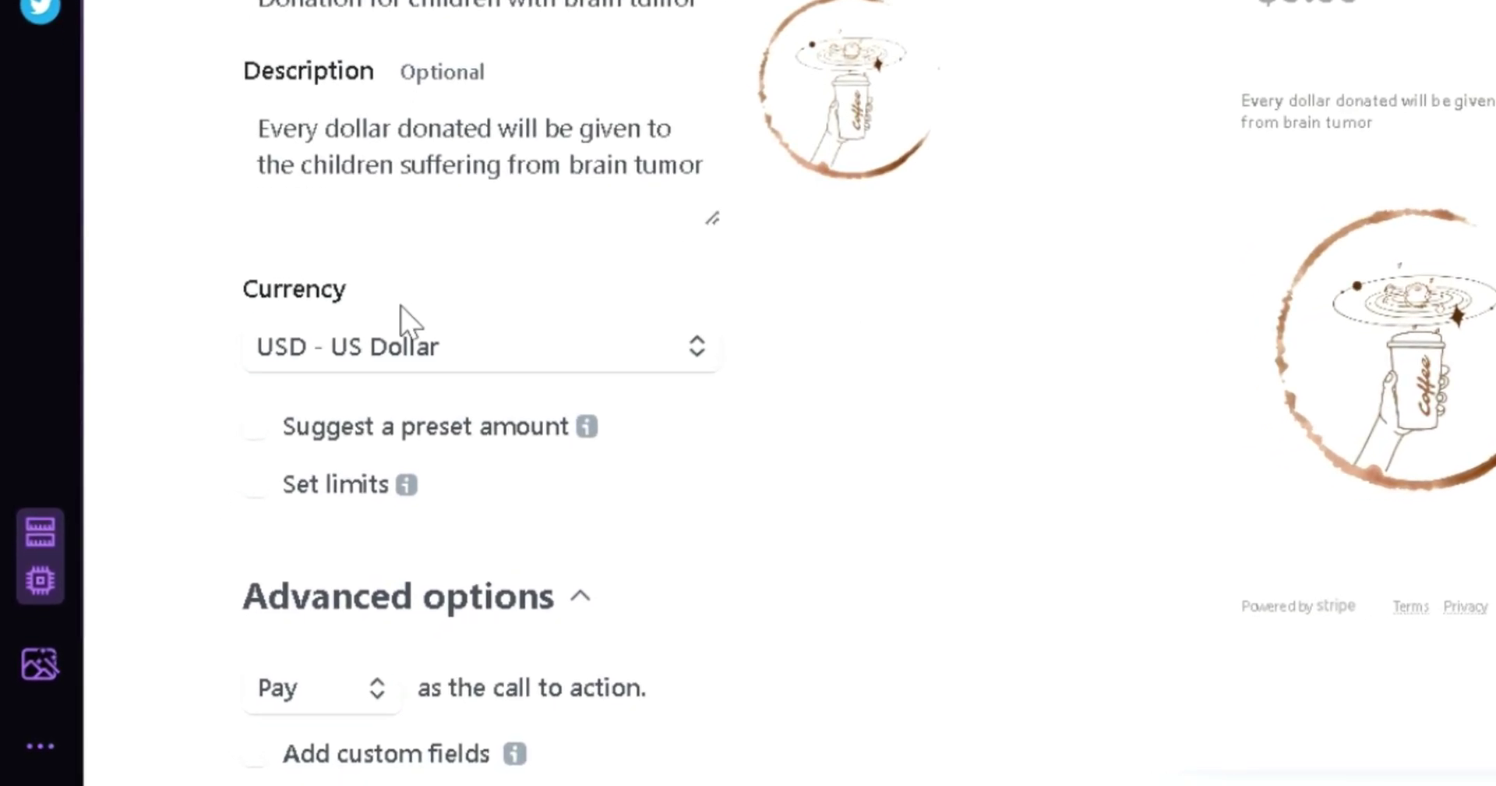
Enable 'Suggest a preset amount' and set it to 10.00
{"action": "left_click", "coordinate": [255, 426]}
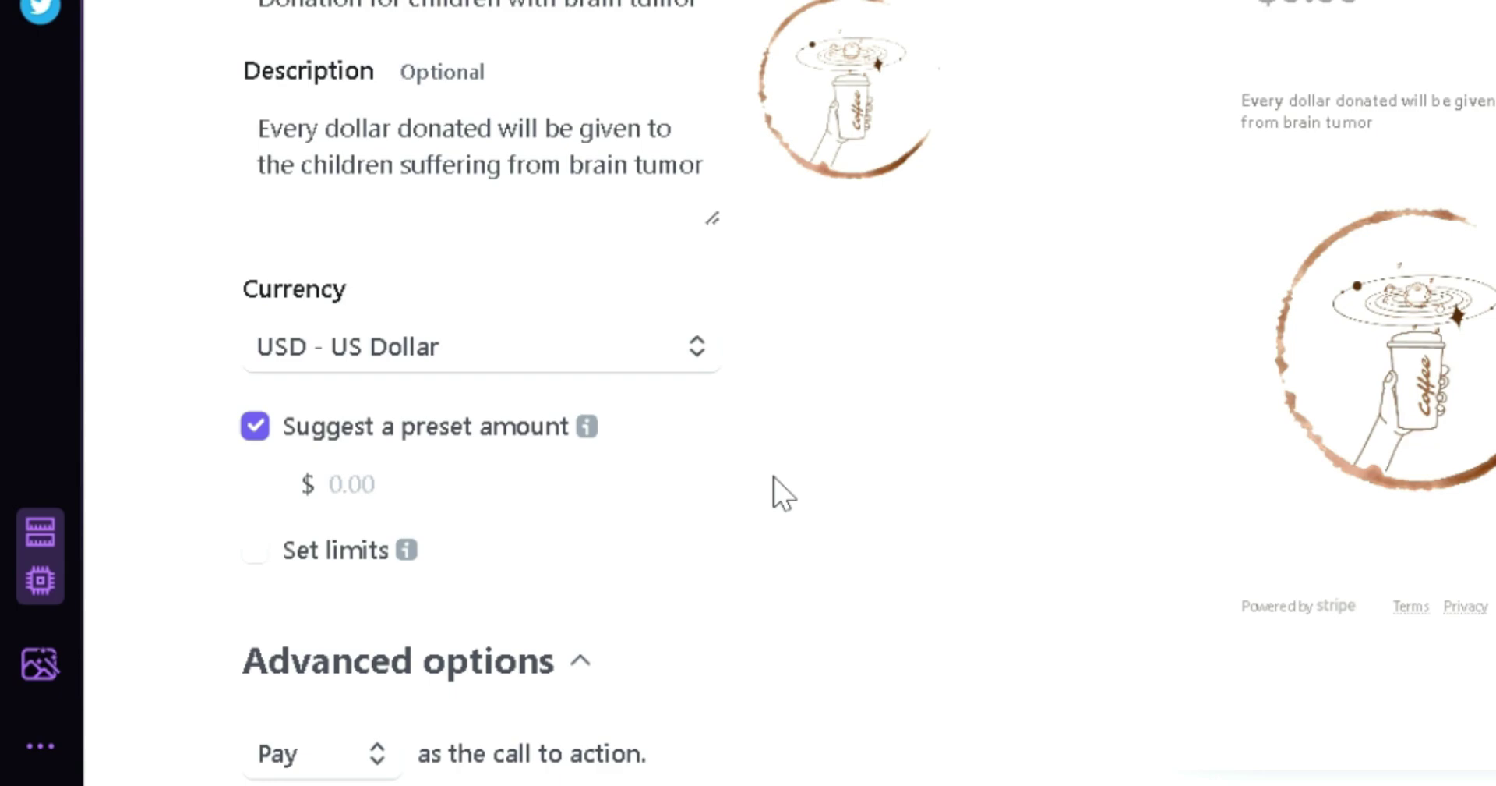
{"action": "left_click", "coordinate": [605, 499]}
{"action": "type", "text": "10.00"}
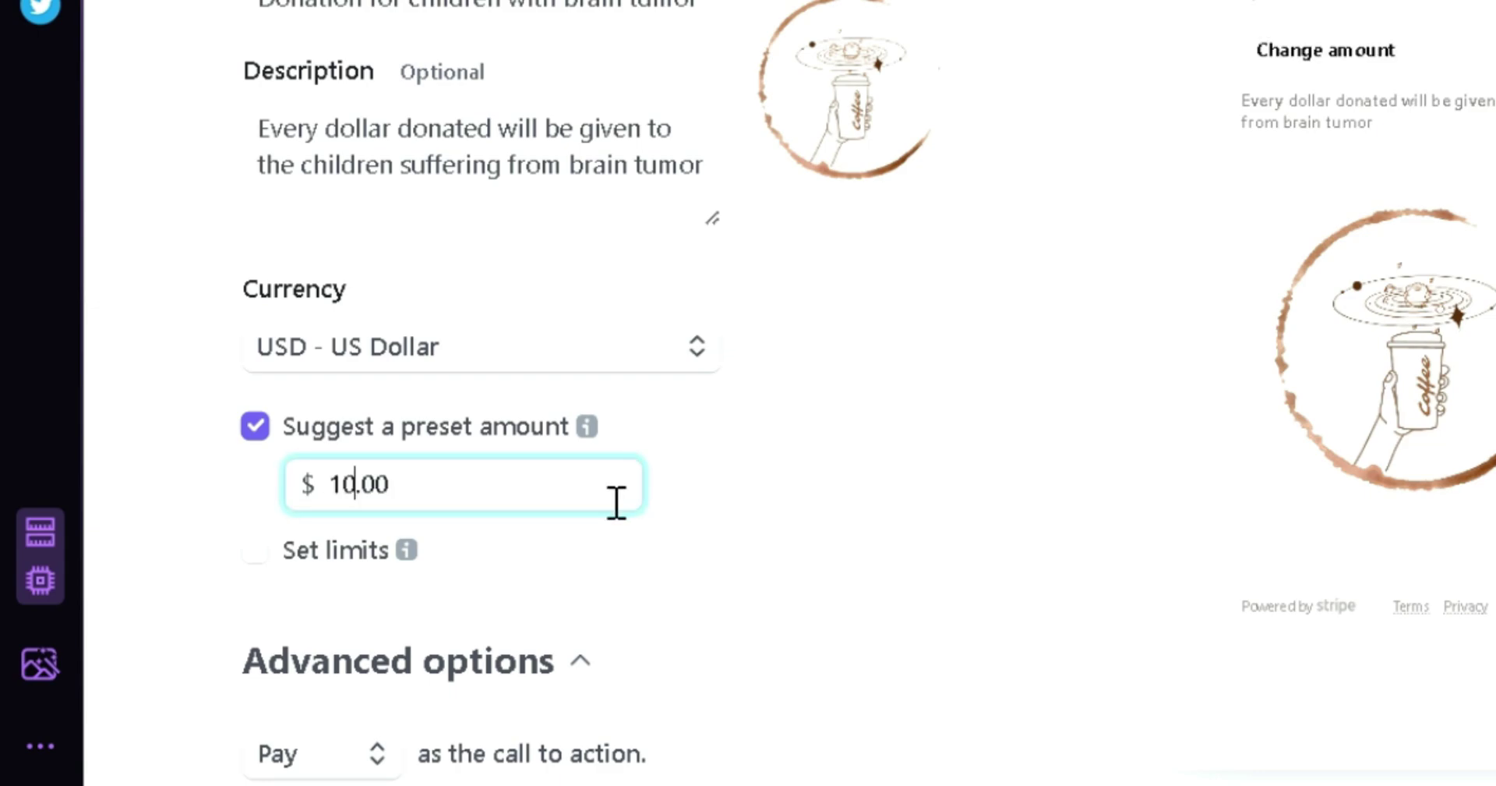
{"action": "left_click", "coordinate": [747, 499]}
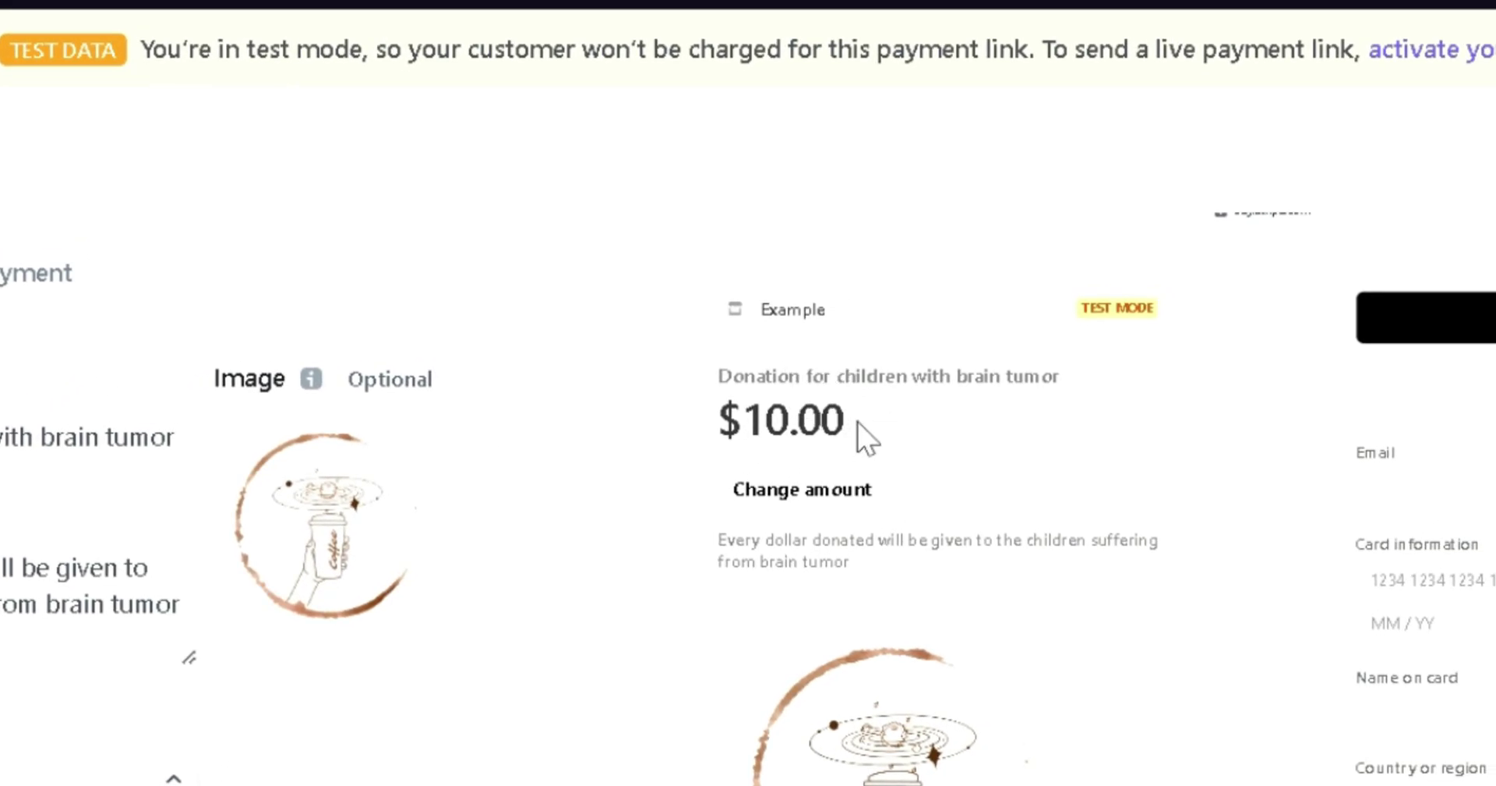
Turn on limits with a minimum donation amount of 10
{"action": "left_click", "coordinate": [98, 699]}
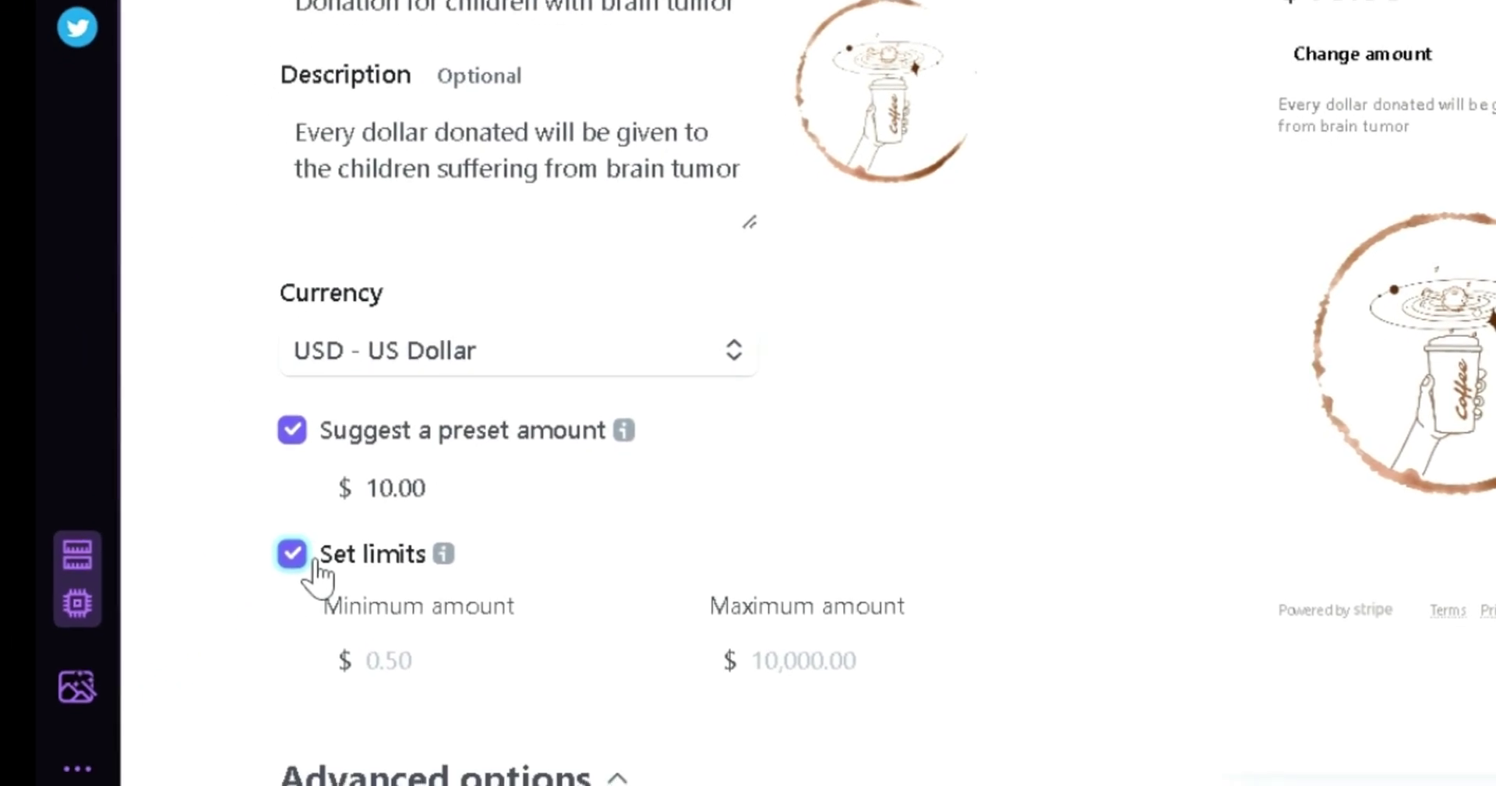
{"action": "left_click", "coordinate": [456, 685]}
{"action": "type", "text": "10"}
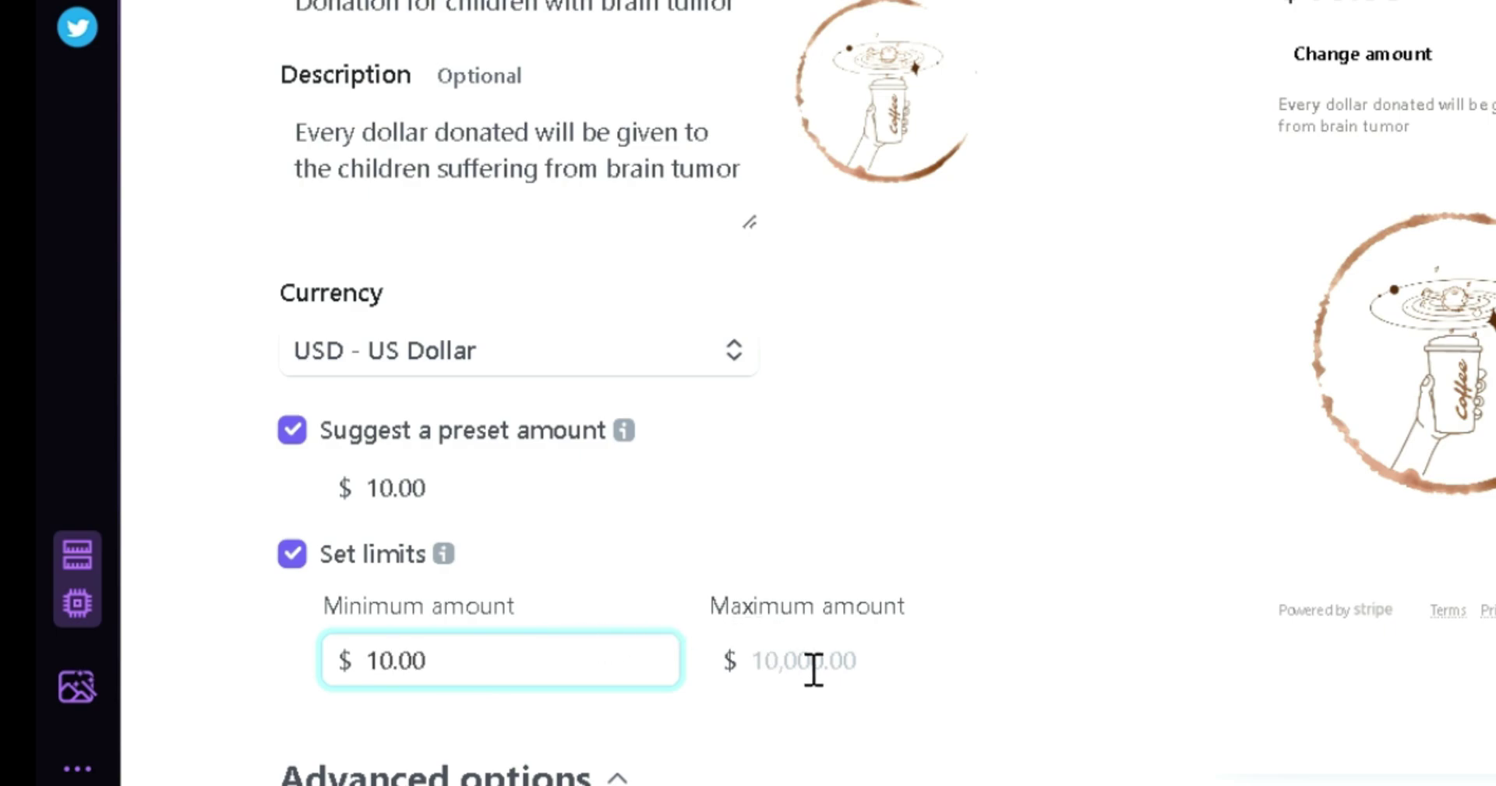
{"action": "scroll", "coordinate": [760, 374], "scroll_direction": "down", "scroll_amount": 5}
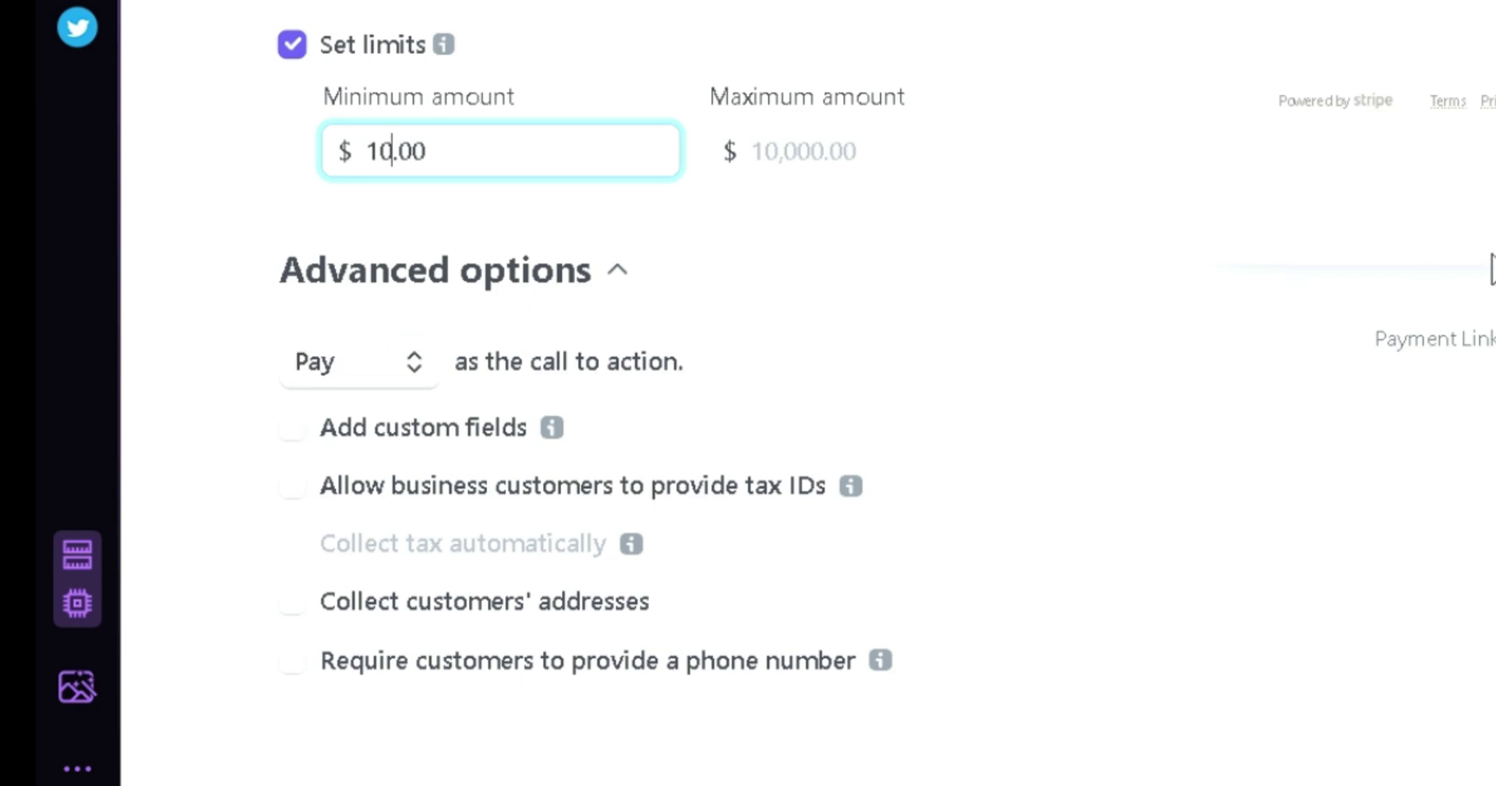
{"action": "scroll", "coordinate": [611, 387], "scroll_direction": "up", "scroll_amount": 4}
{"action": "scroll", "coordinate": [611, 387], "scroll_direction": "up", "scroll_amount": 1}
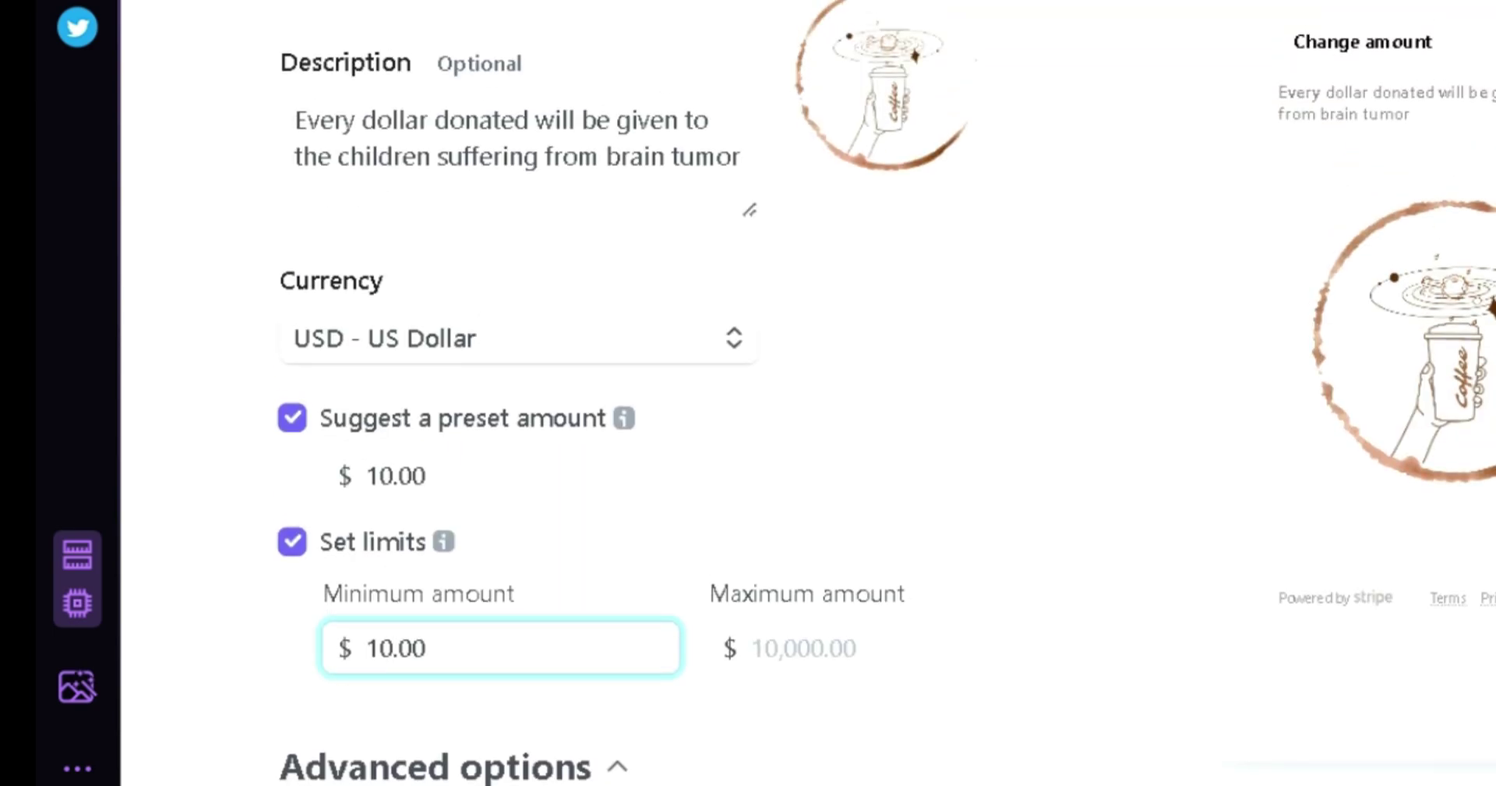
{"action": "scroll", "coordinate": [611, 387], "scroll_direction": "down", "scroll_amount": 4}
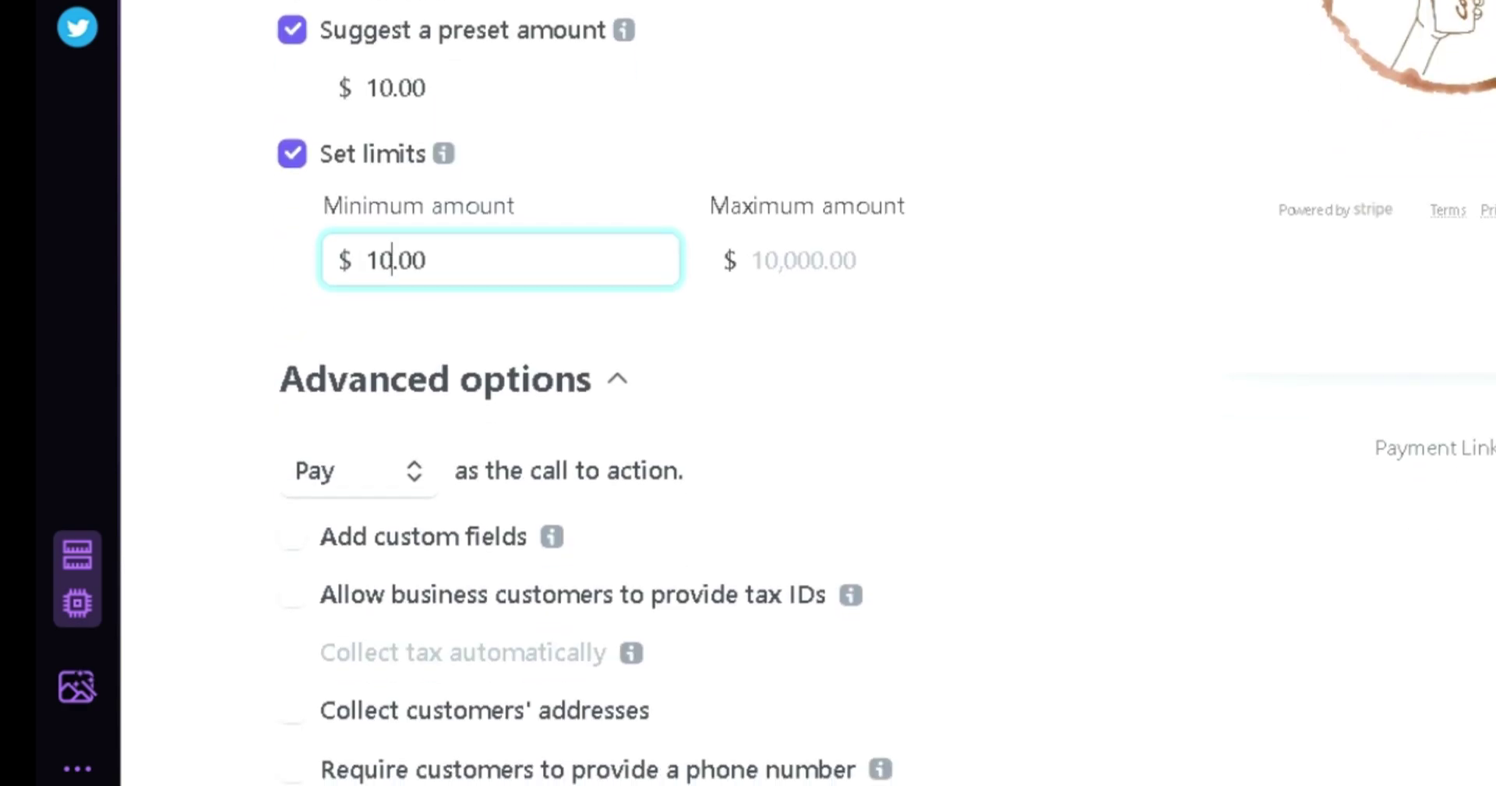
Change the call to action from Pay to Donate
{"action": "left_click", "coordinate": [394, 482]}
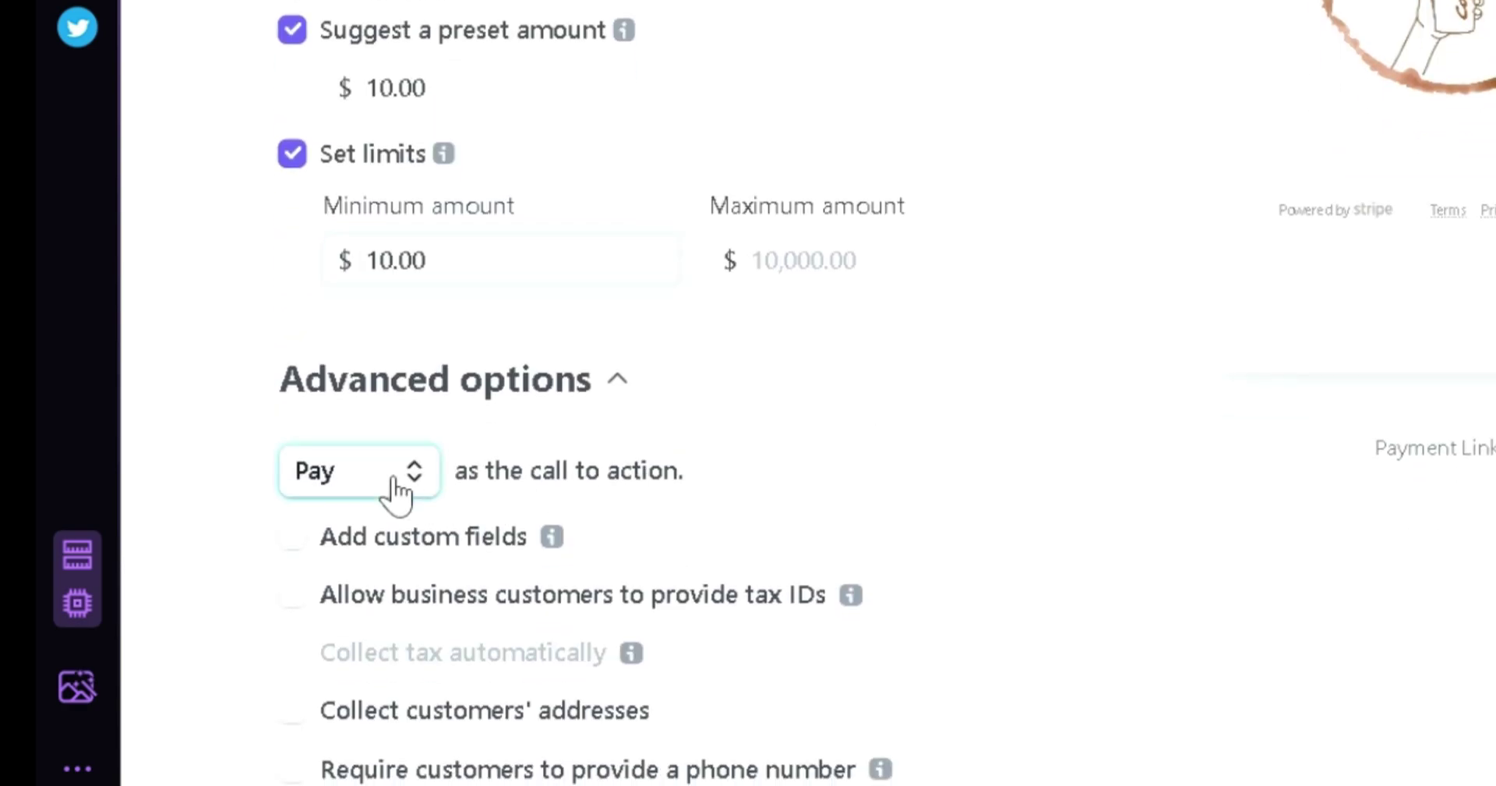
{"action": "left_click", "coordinate": [367, 568]}
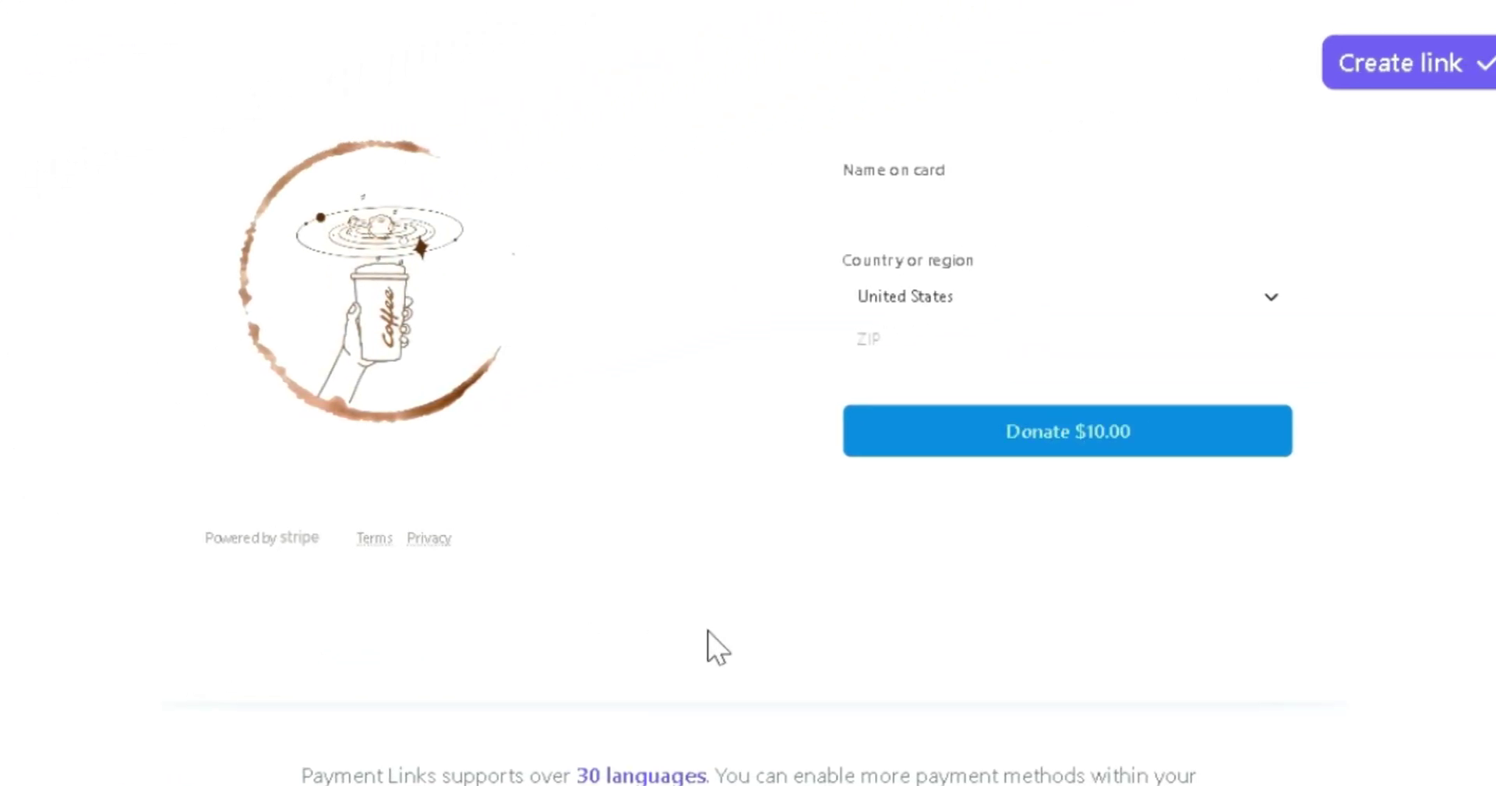
{"action": "scroll", "coordinate": [1045, 477], "scroll_direction": "up", "scroll_amount": 3}
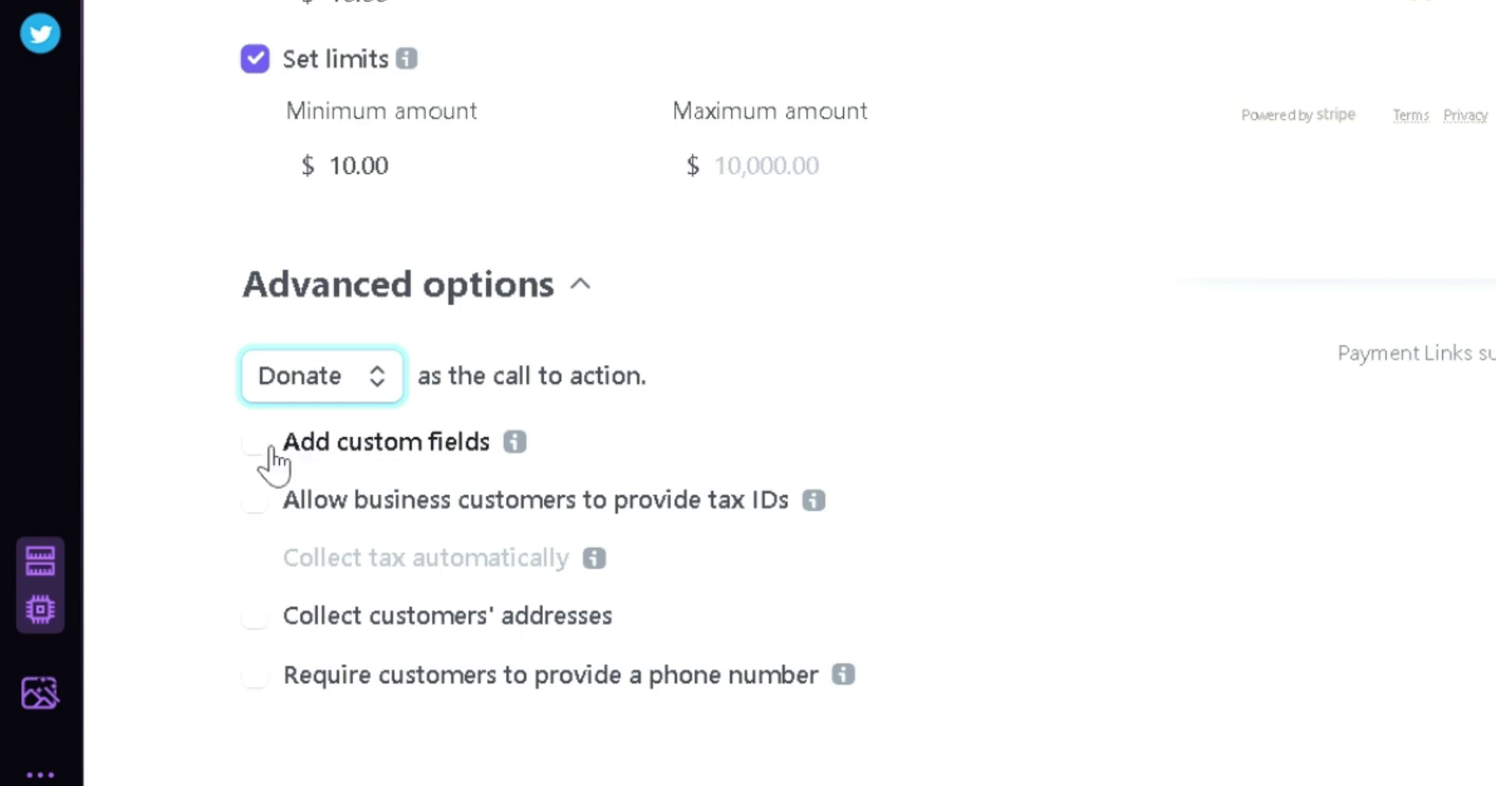
Allow business customers to provide tax IDs and require a phone number at checkout
{"action": "left_click", "coordinate": [265, 444]}
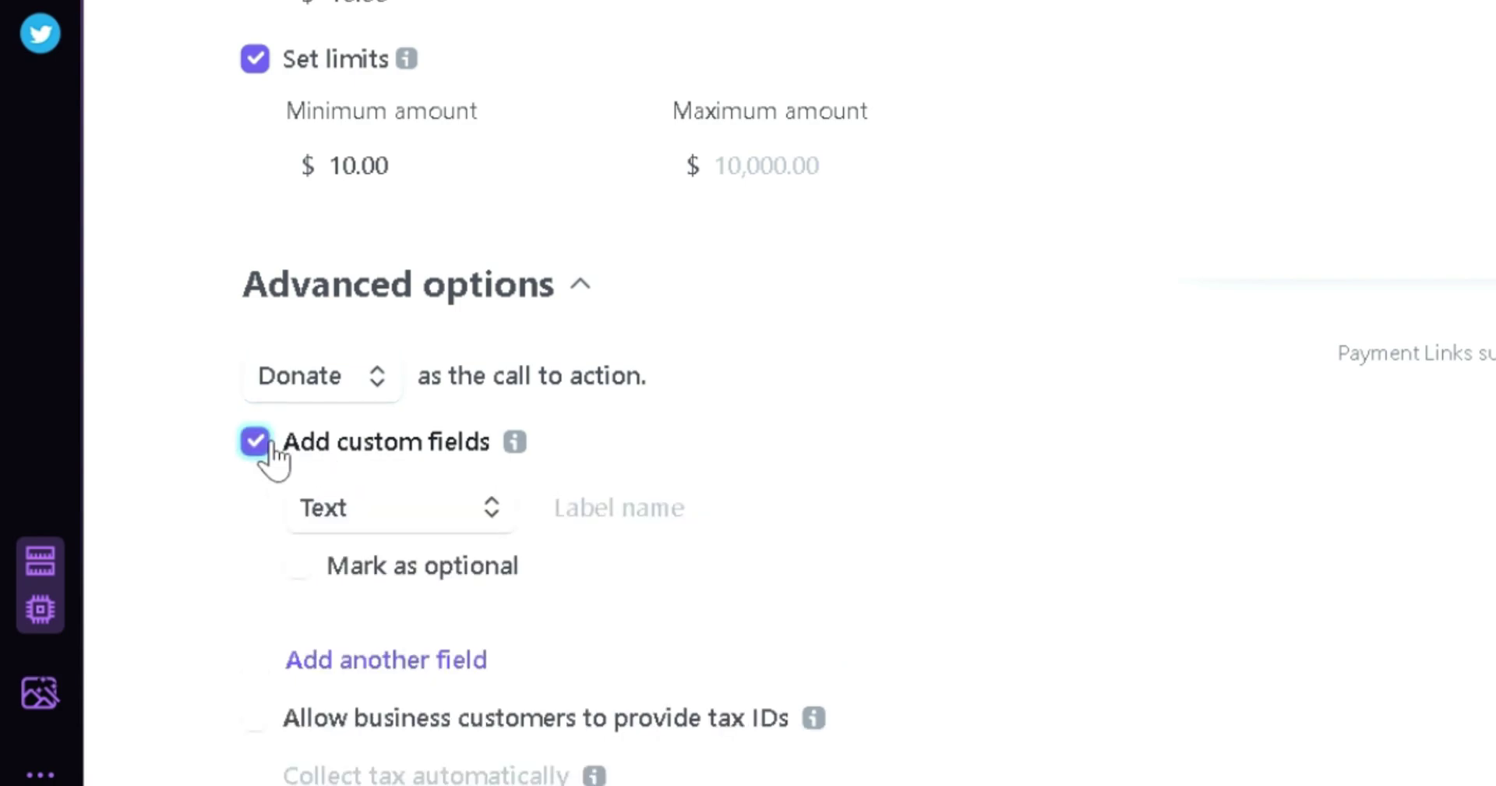
{"action": "scroll", "coordinate": [1315, 396], "scroll_direction": "up", "scroll_amount": 5}
{"action": "scroll", "coordinate": [1316, 396], "scroll_direction": "down", "scroll_amount": 5}
{"action": "scroll", "coordinate": [1316, 396], "scroll_direction": "down", "scroll_amount": 1}
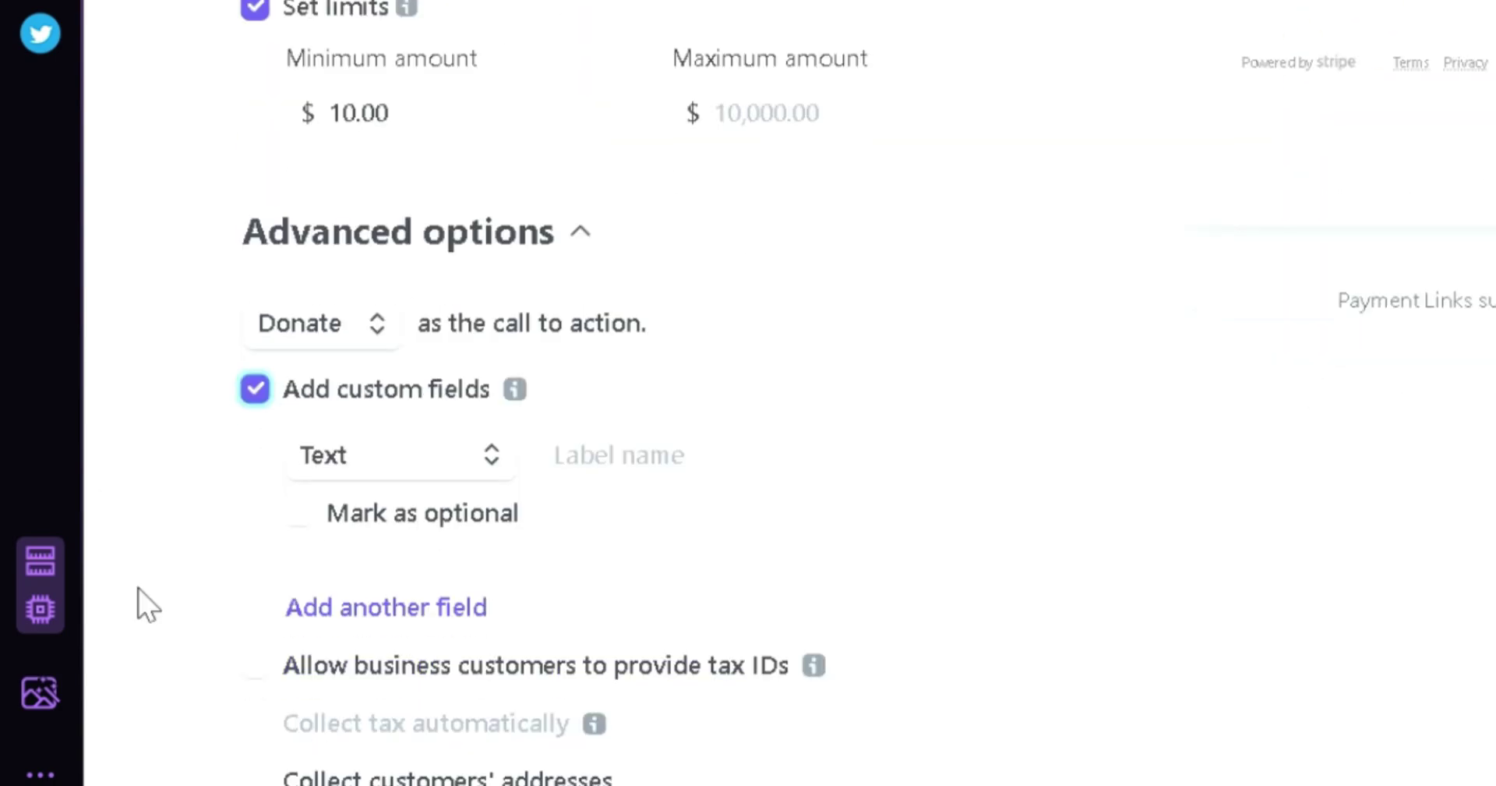
{"action": "left_click", "coordinate": [265, 392]}
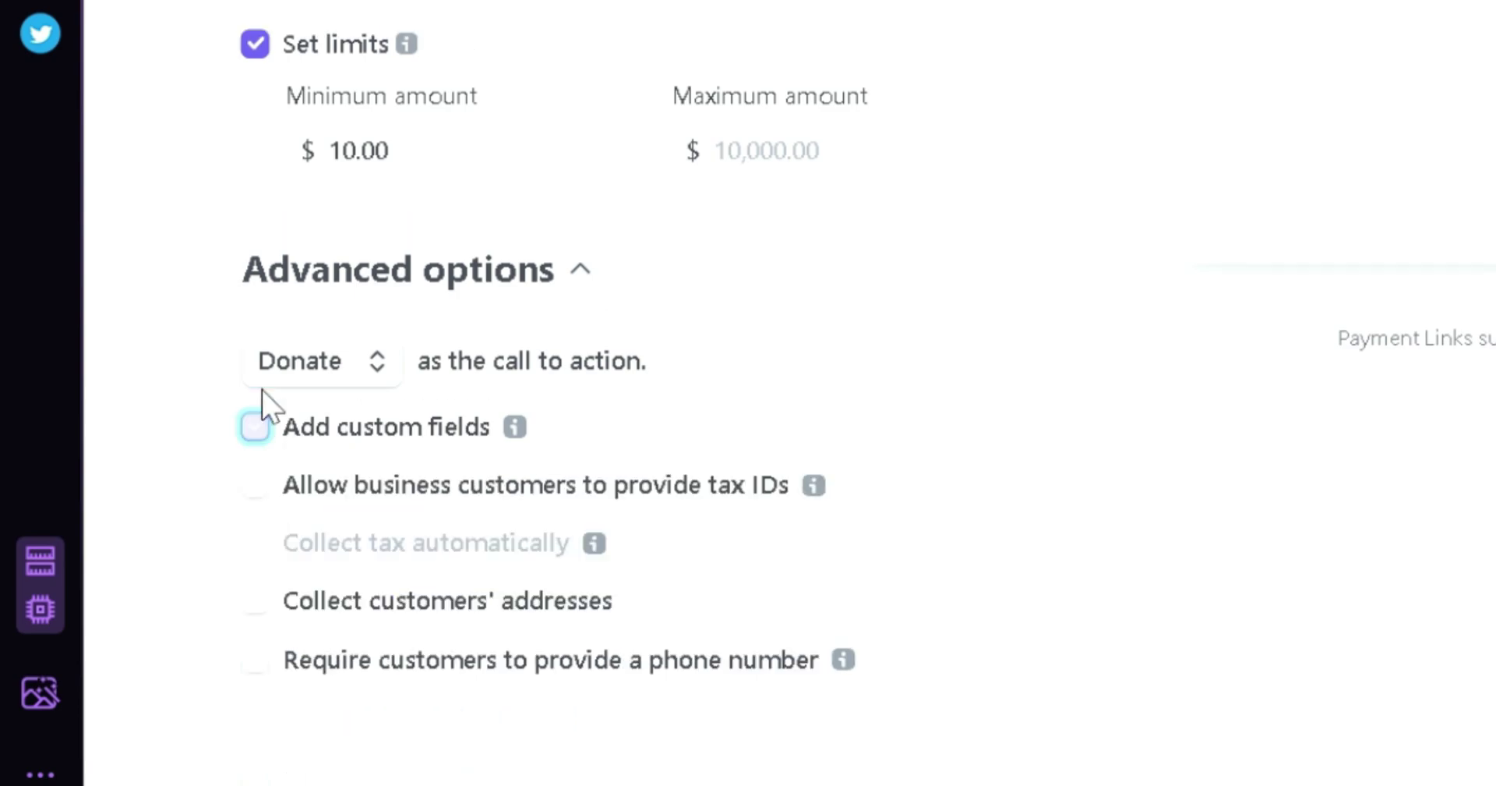
{"action": "left_click", "coordinate": [268, 492]}
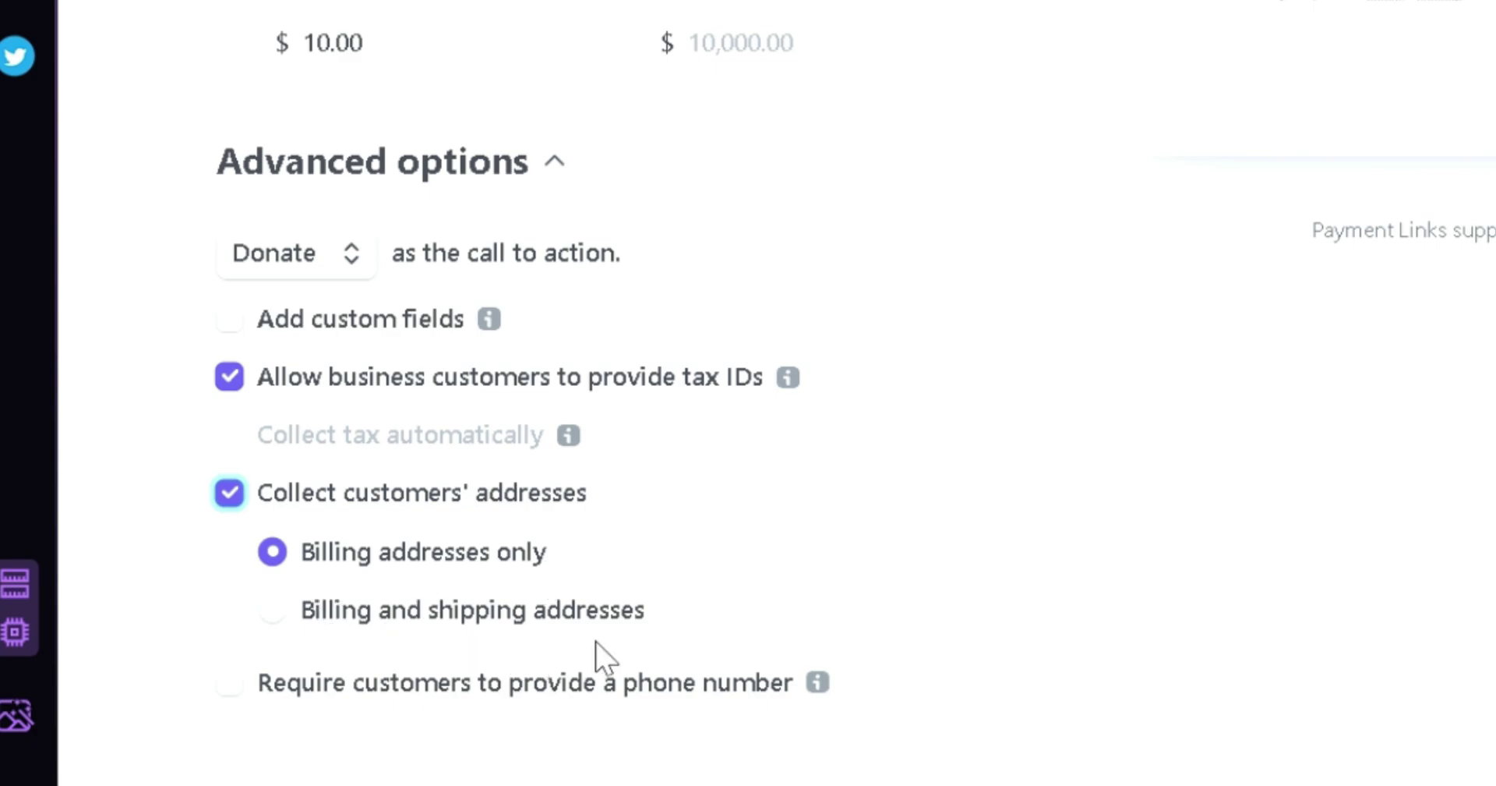
{"action": "left_click", "coordinate": [243, 688]}
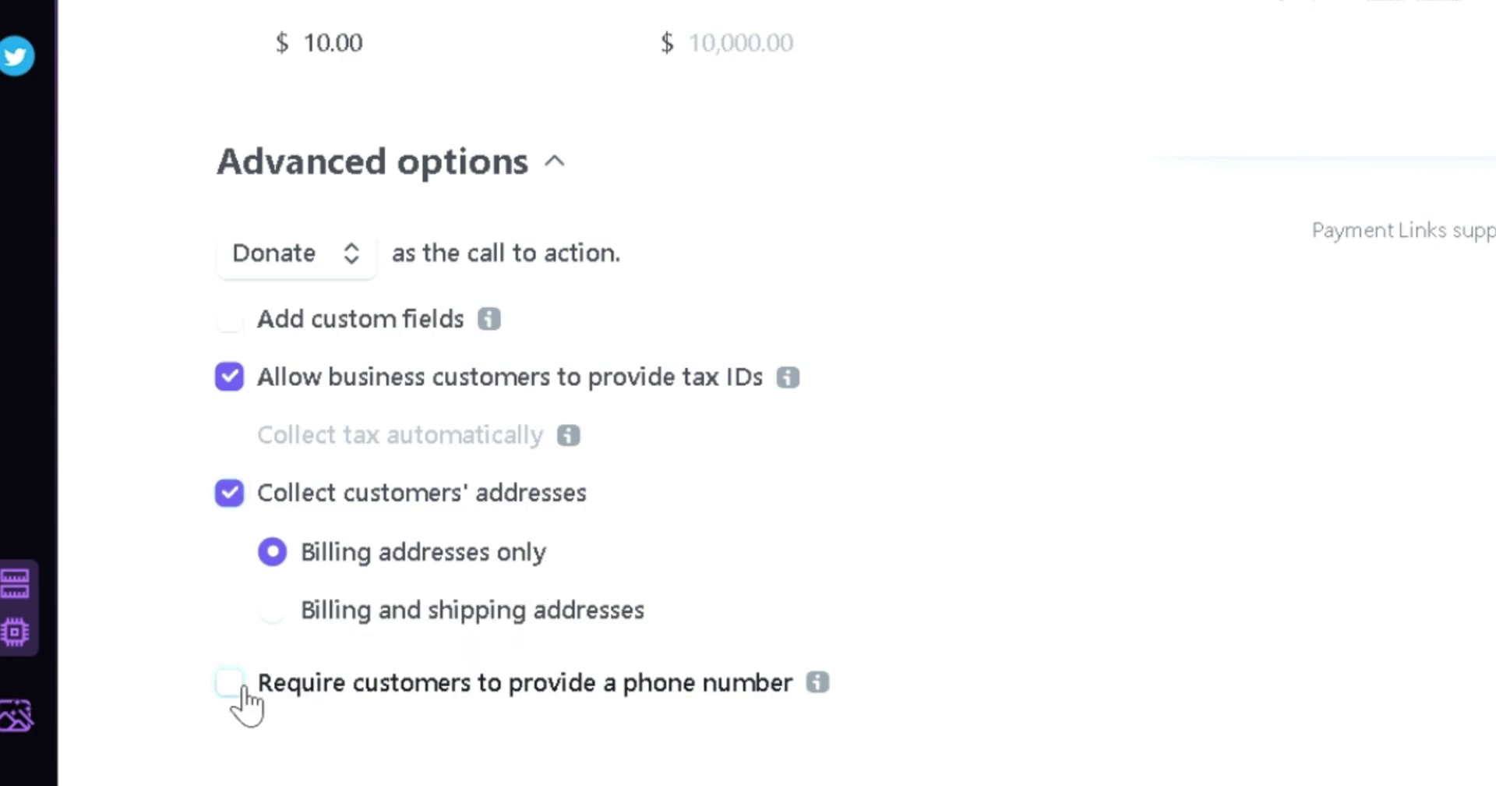
{"action": "scroll", "coordinate": [685, 626], "scroll_direction": "up", "scroll_amount": 2}
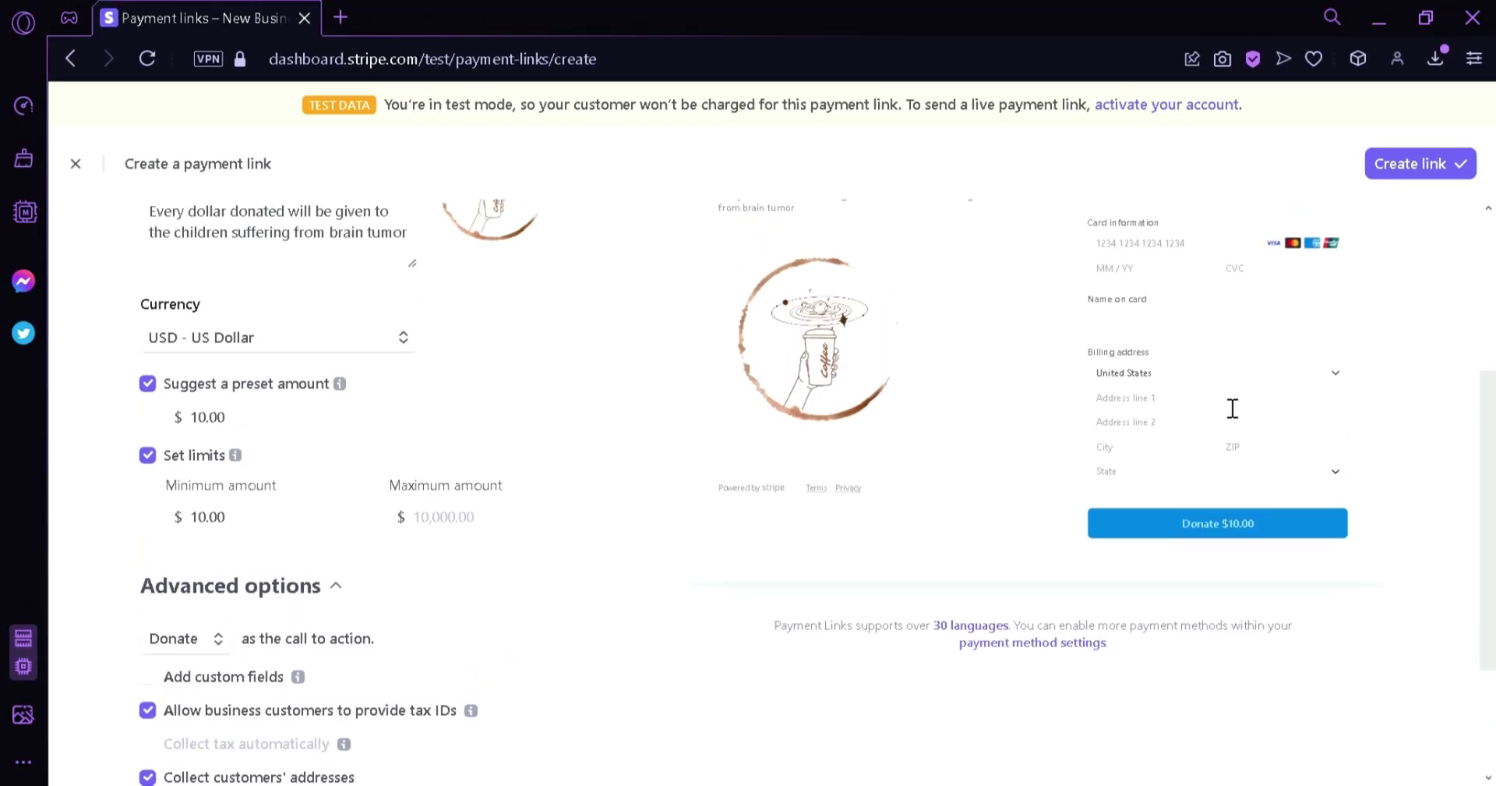
{"action": "scroll", "coordinate": [892, 490], "scroll_direction": "up", "scroll_amount": 5}
{"action": "scroll", "coordinate": [891, 489], "scroll_direction": "down", "scroll_amount": 4}
{"action": "scroll", "coordinate": [892, 489], "scroll_direction": "up", "scroll_amount": 2}
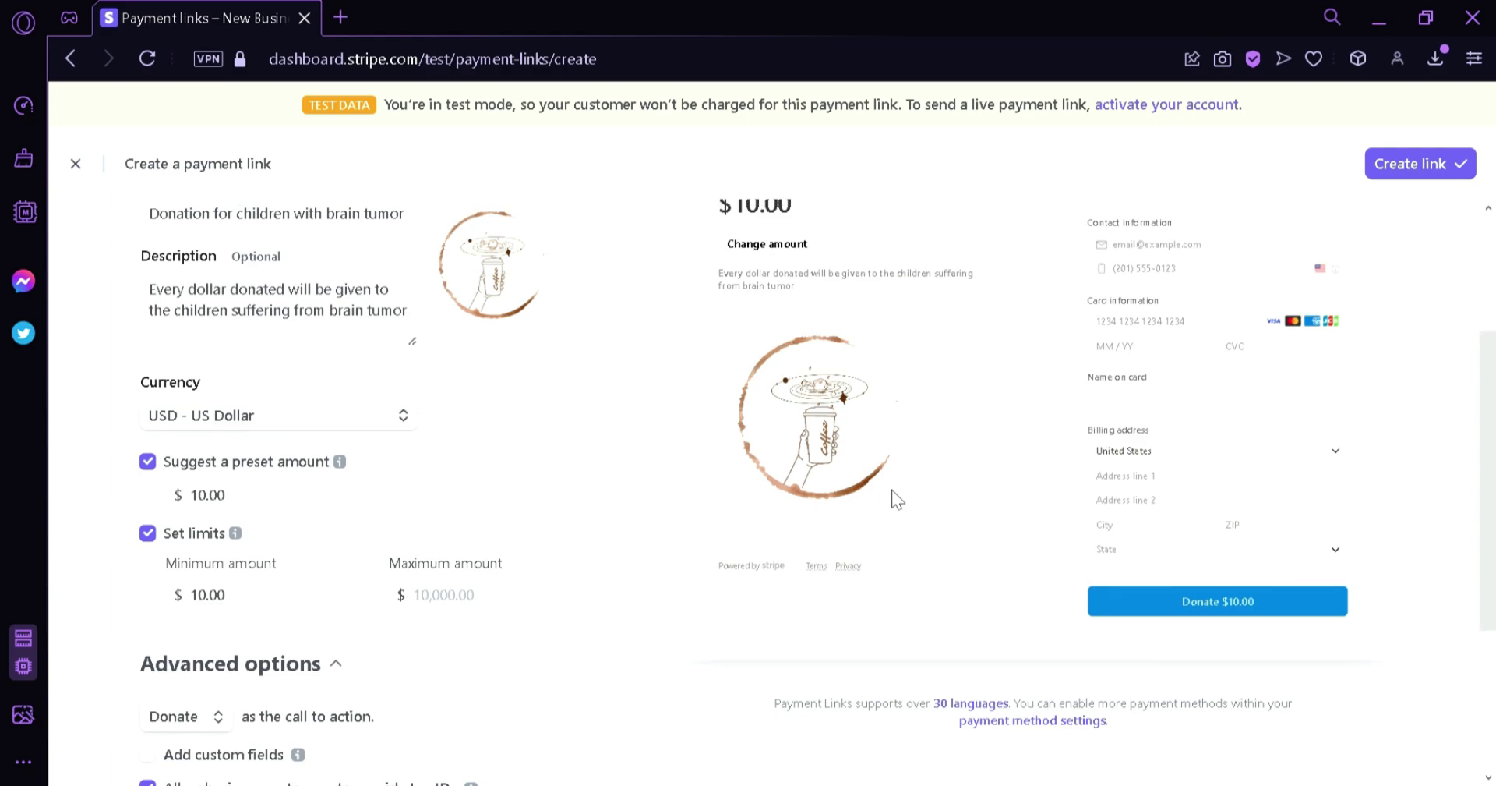
{"action": "scroll", "coordinate": [892, 490], "scroll_direction": "up", "scroll_amount": 1}
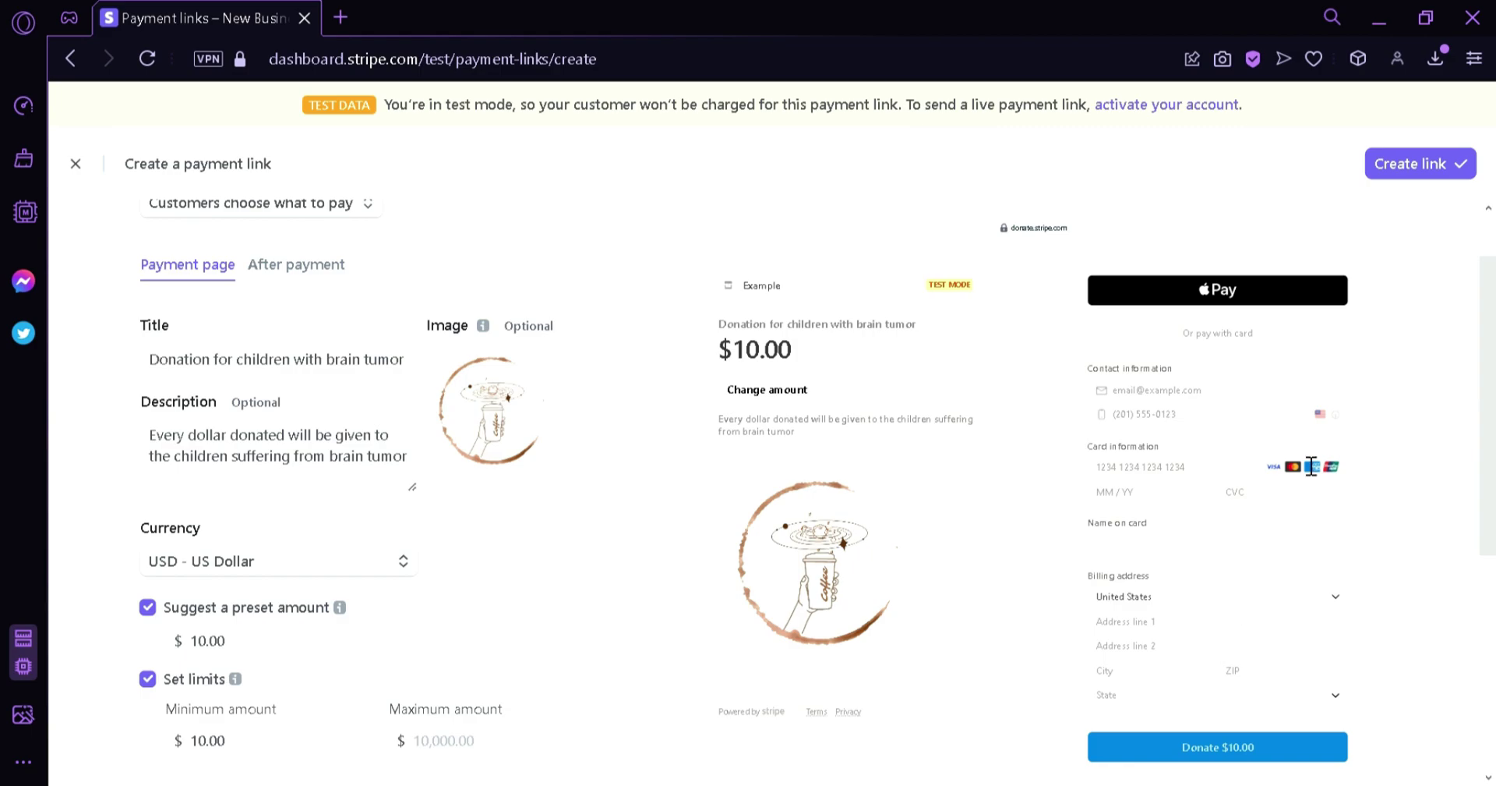
{"action": "scroll", "coordinate": [1341, 392], "scroll_direction": "up", "scroll_amount": 1}
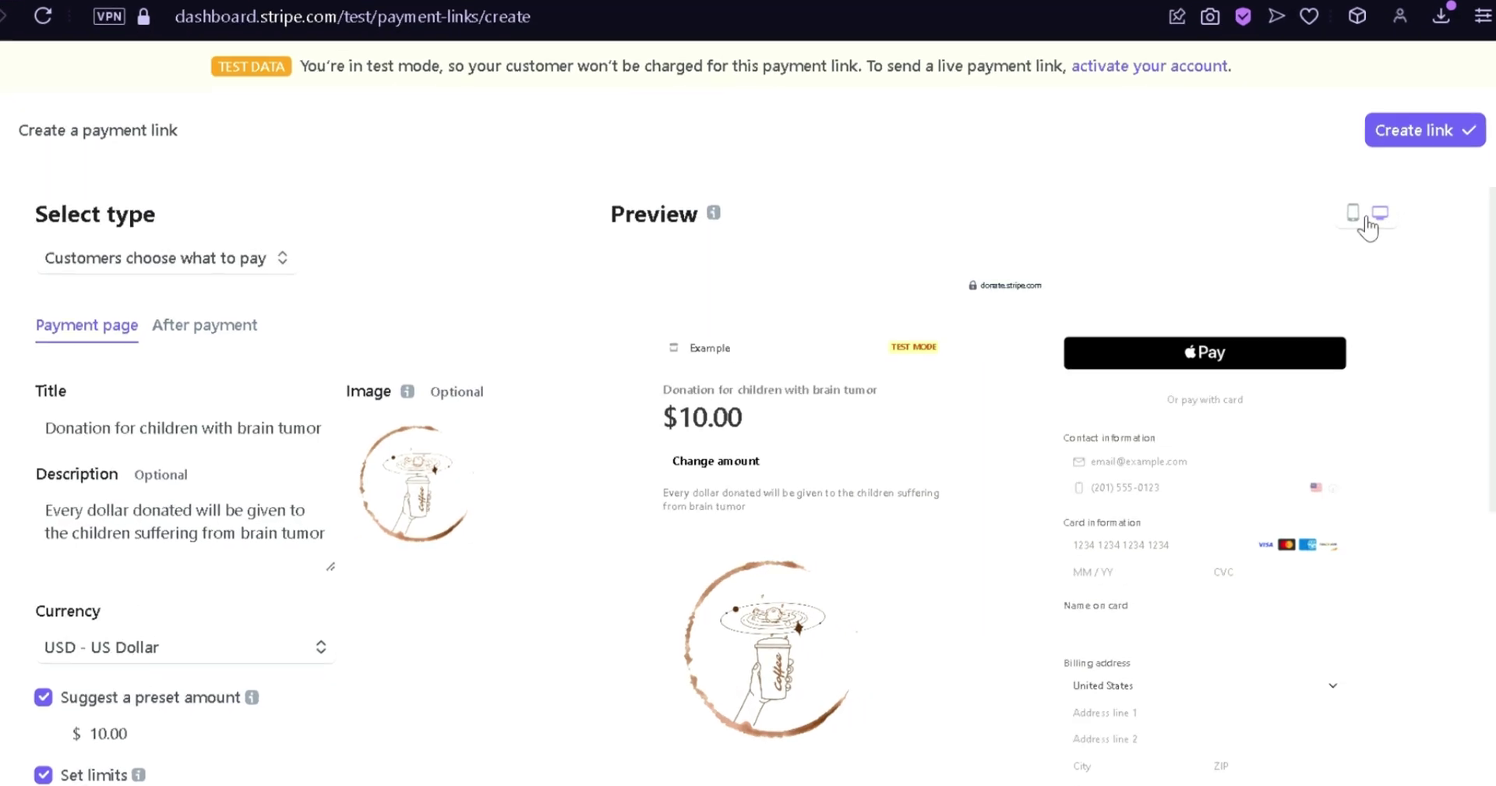
{"action": "left_click", "coordinate": [1358, 214]}
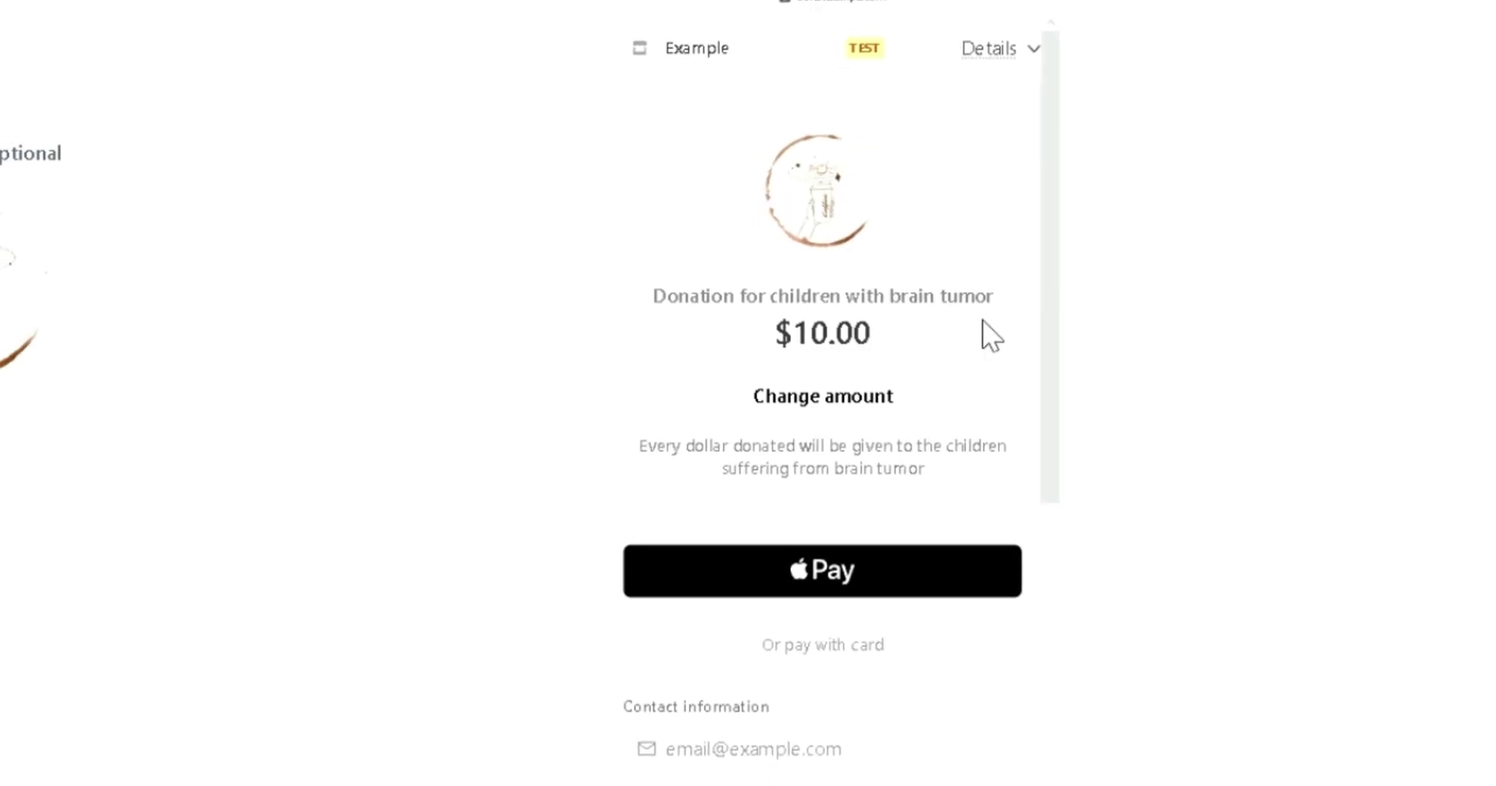
{"action": "scroll", "coordinate": [998, 339], "scroll_direction": "down", "scroll_amount": 5}
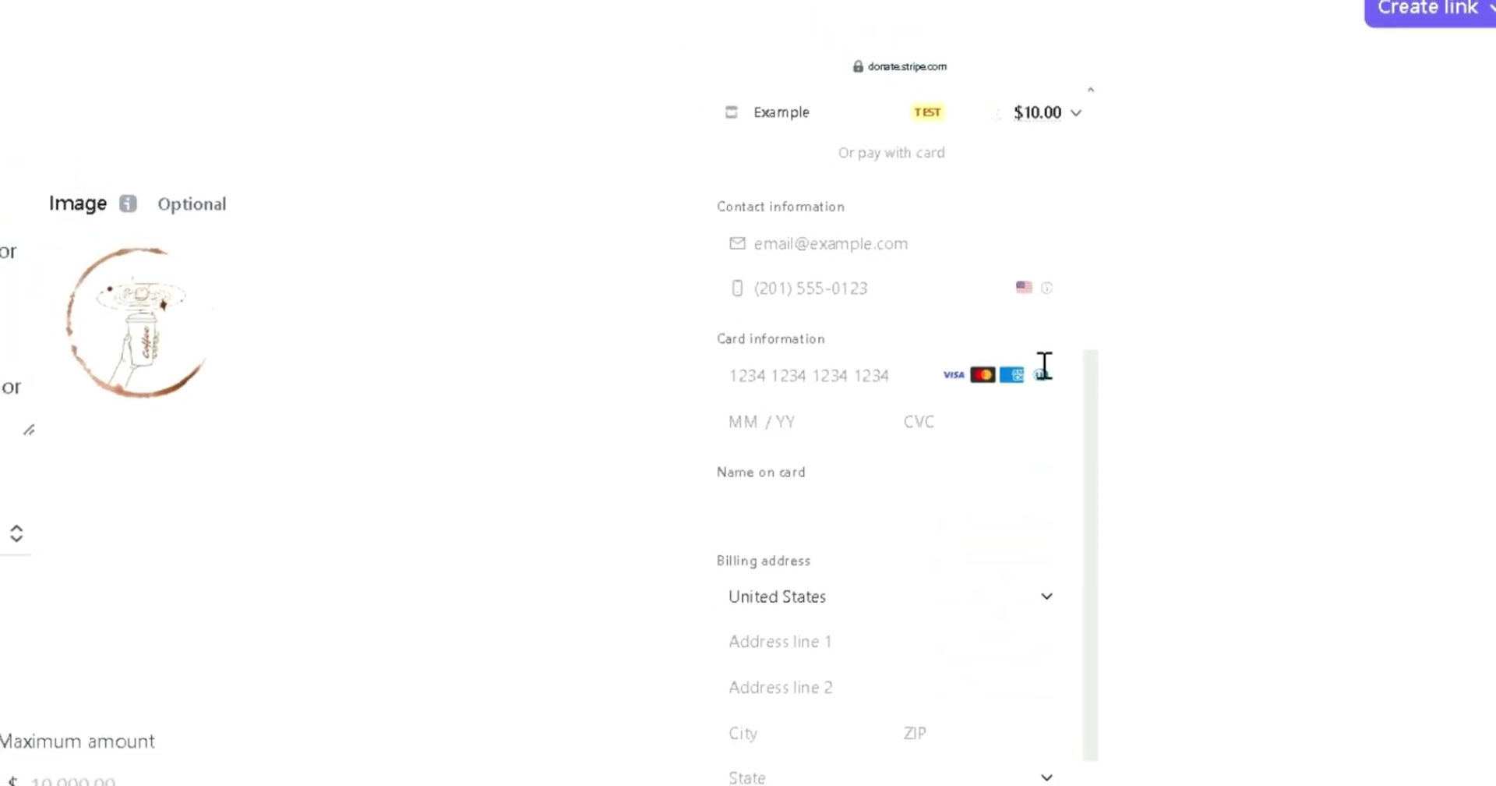
{"action": "scroll", "coordinate": [1044, 363], "scroll_direction": "up", "scroll_amount": 3}
{"action": "left_click", "coordinate": [1379, 160]}
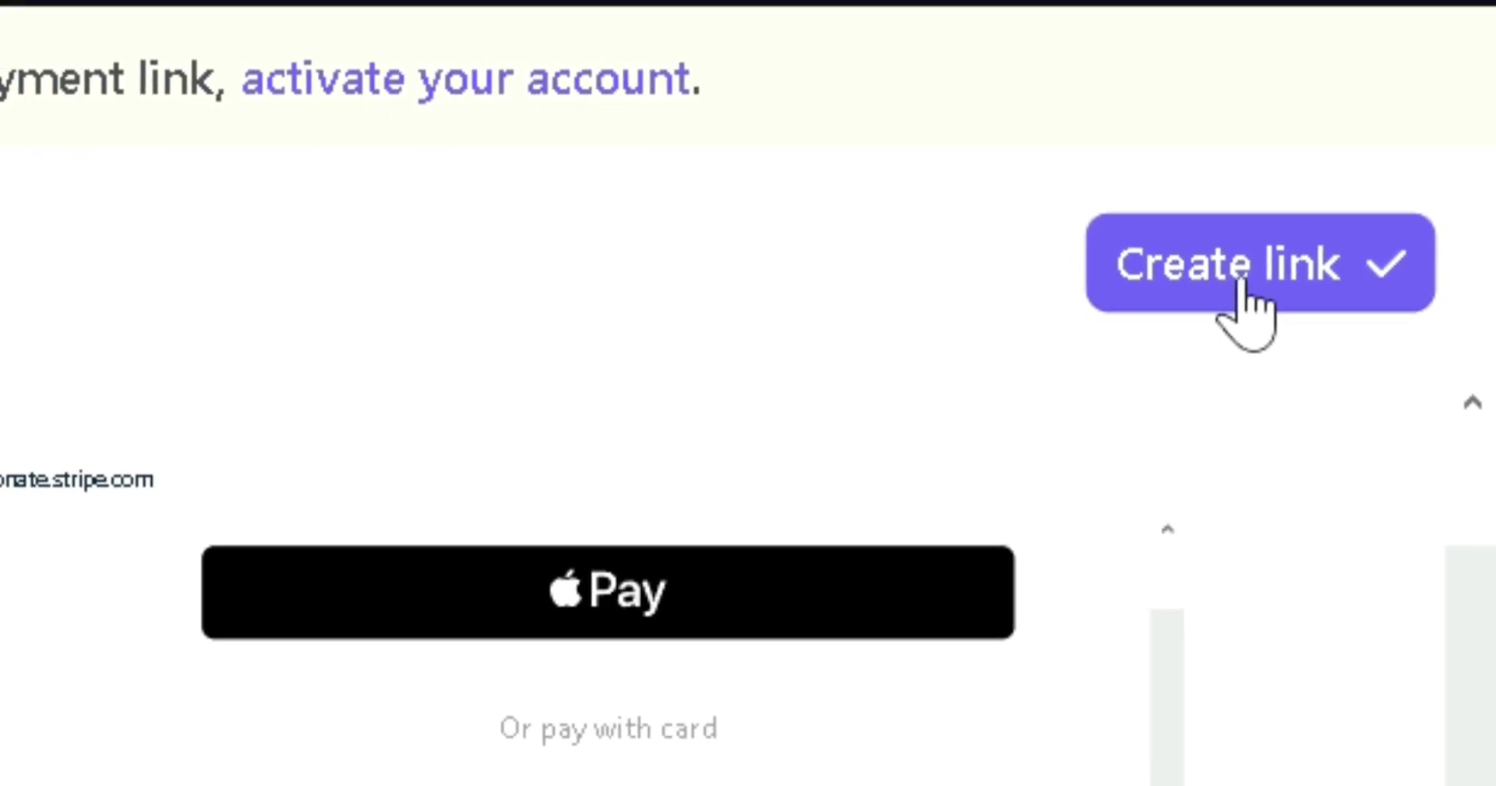
Create the link, then copy the new test-mode URL from its details page
{"action": "left_click", "coordinate": [1349, 213]}
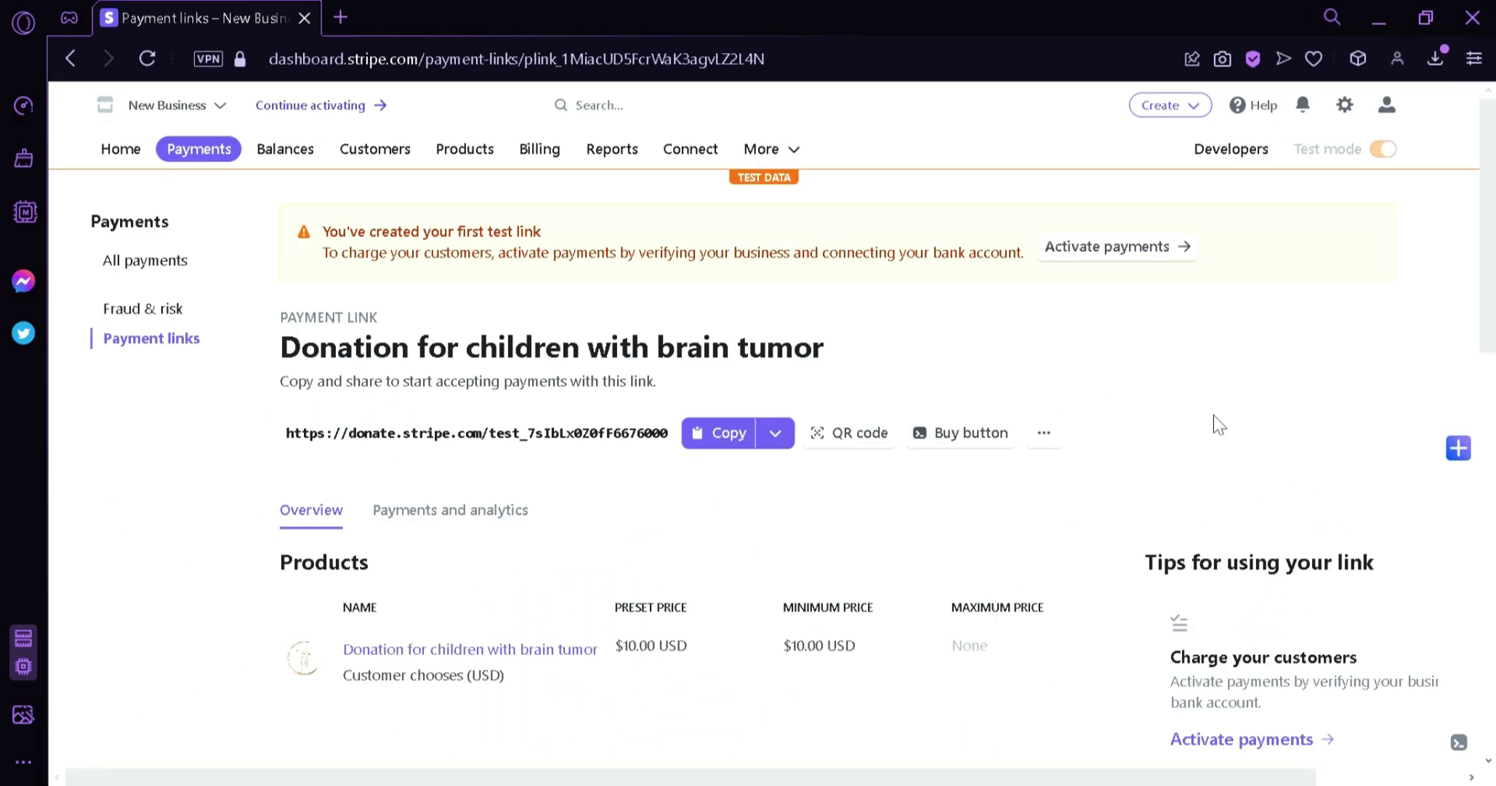
{"action": "scroll", "coordinate": [1213, 414], "scroll_direction": "down", "scroll_amount": 3}
{"action": "scroll", "coordinate": [1213, 415], "scroll_direction": "up", "scroll_amount": 3}
{"action": "scroll", "coordinate": [717, 498], "scroll_direction": "down", "scroll_amount": 1}
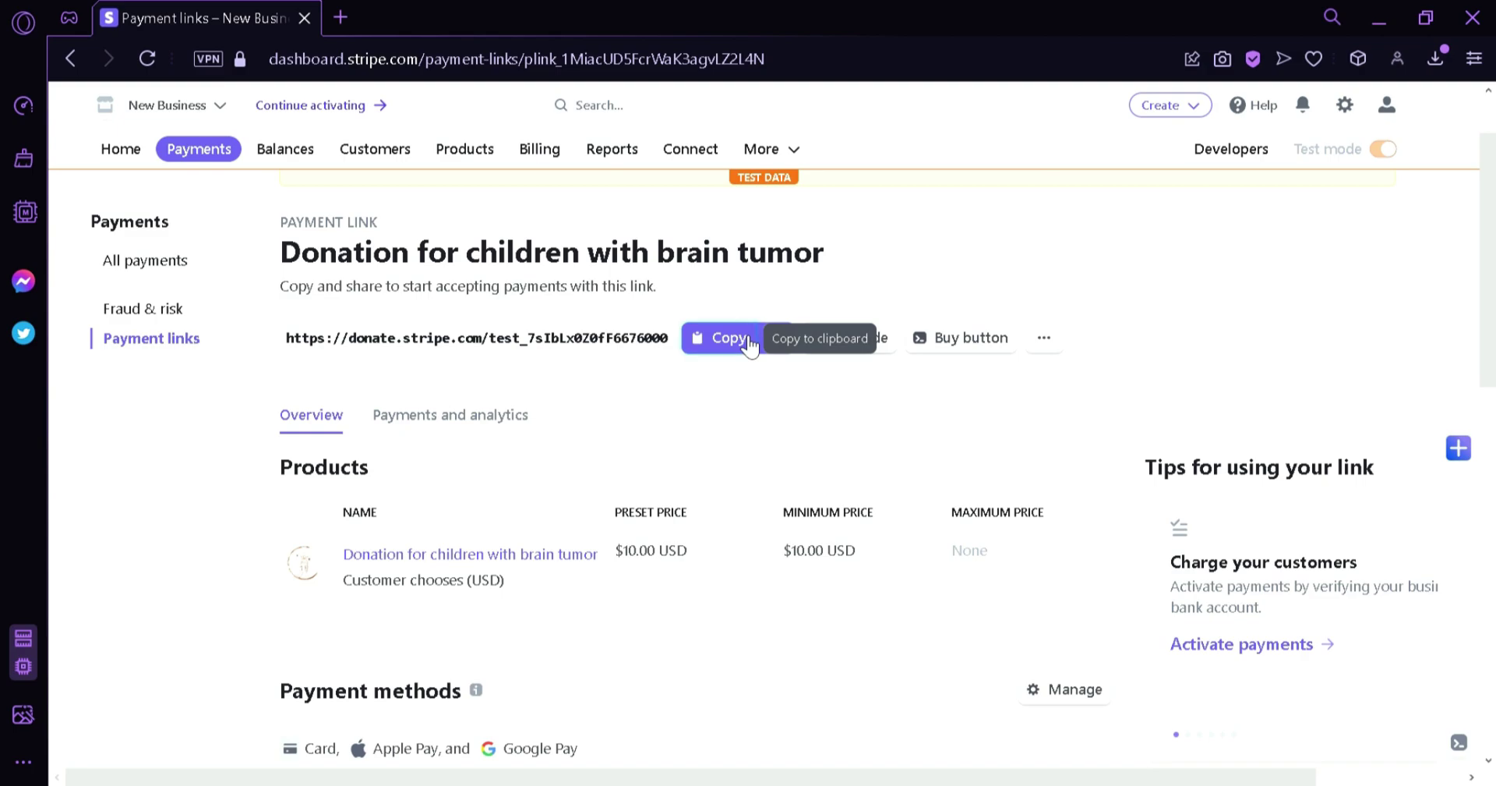
{"action": "left_click", "coordinate": [722, 338]}
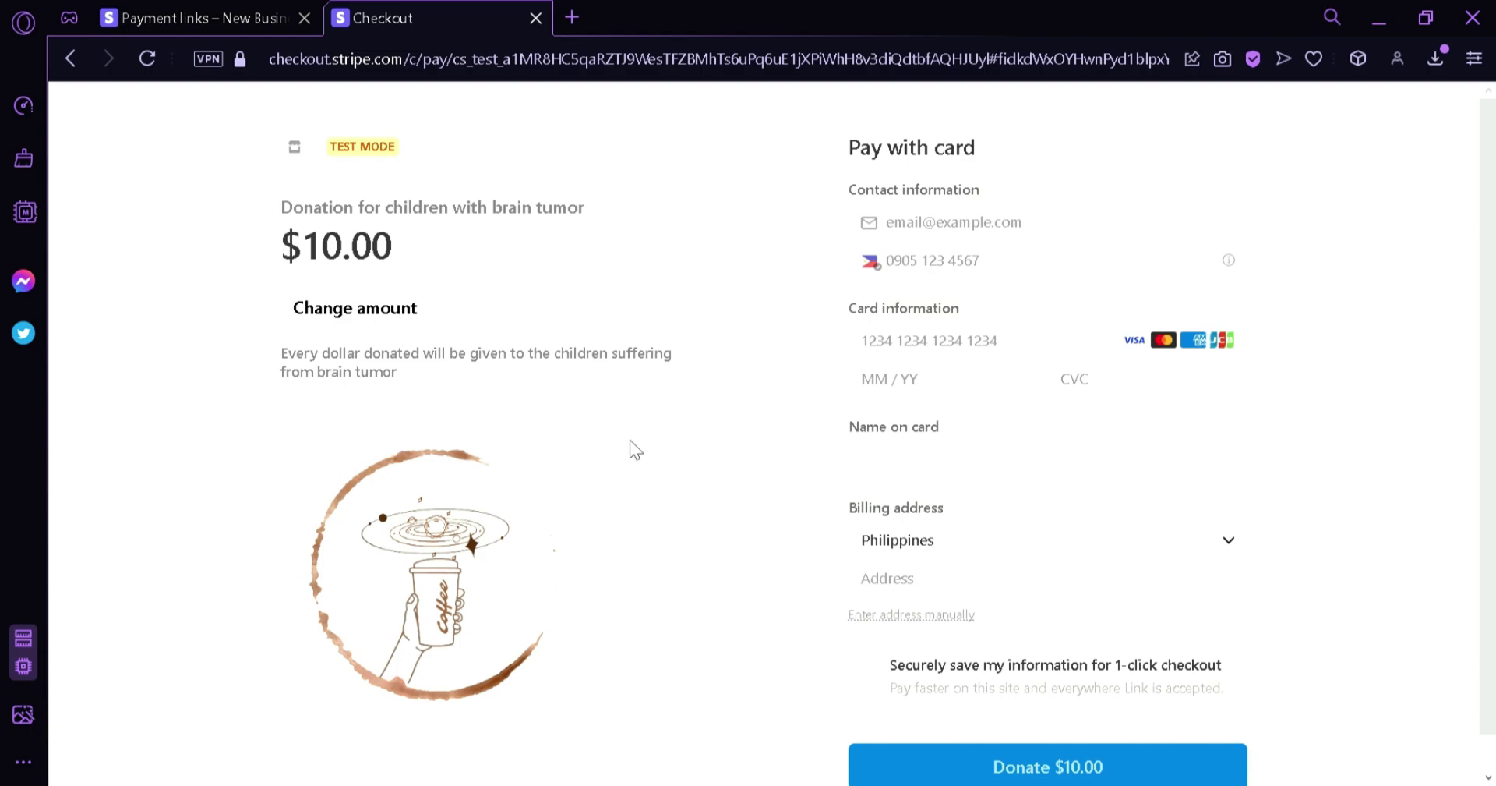
Scroll through the $10.00 brain tumor donation checkout, reviewing the coffee image, phone and billing fields
{"action": "scroll", "coordinate": [630, 440], "scroll_direction": "down", "scroll_amount": 1}
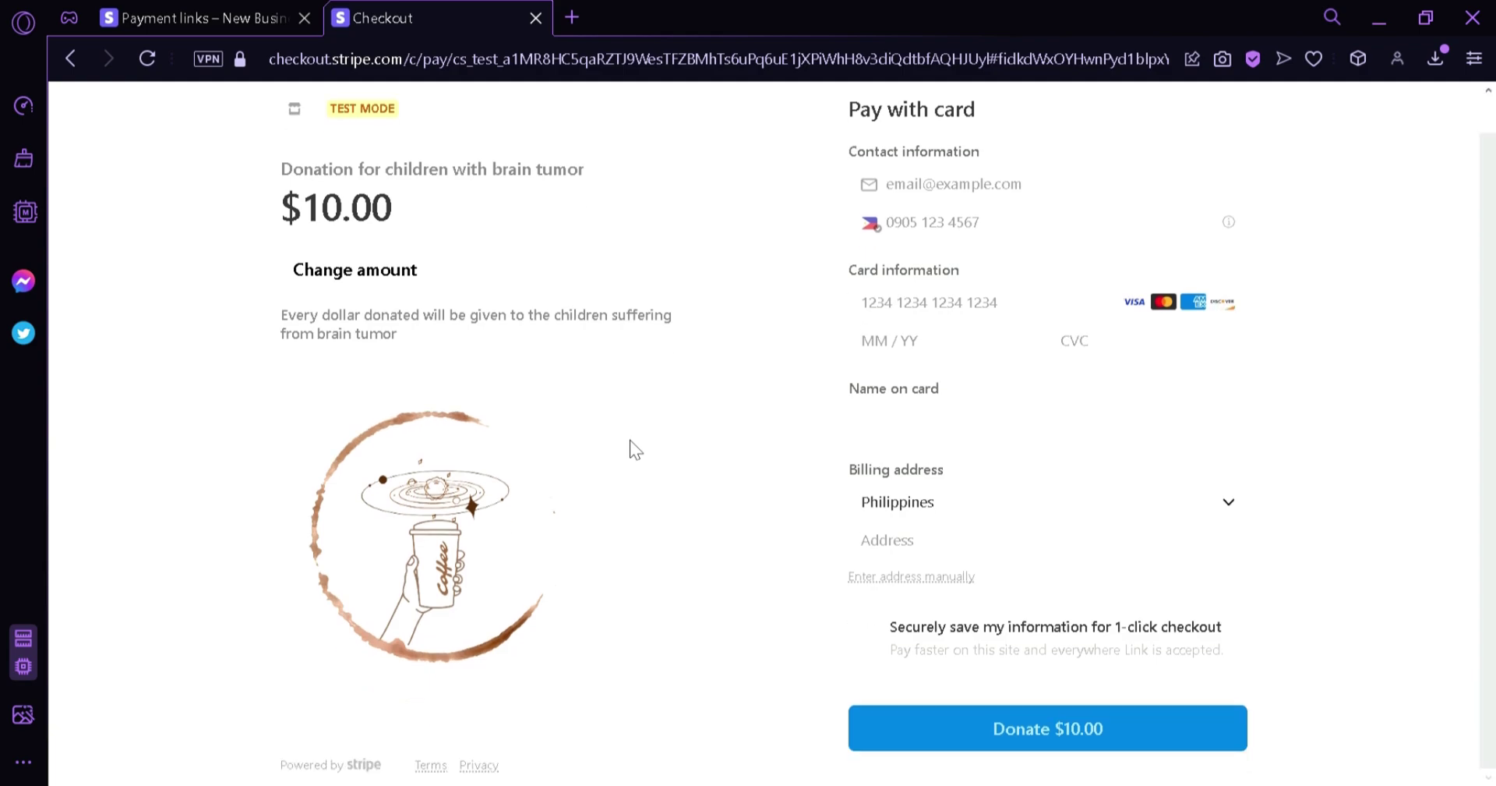
{"action": "scroll", "coordinate": [629, 439], "scroll_direction": "up", "scroll_amount": 1}
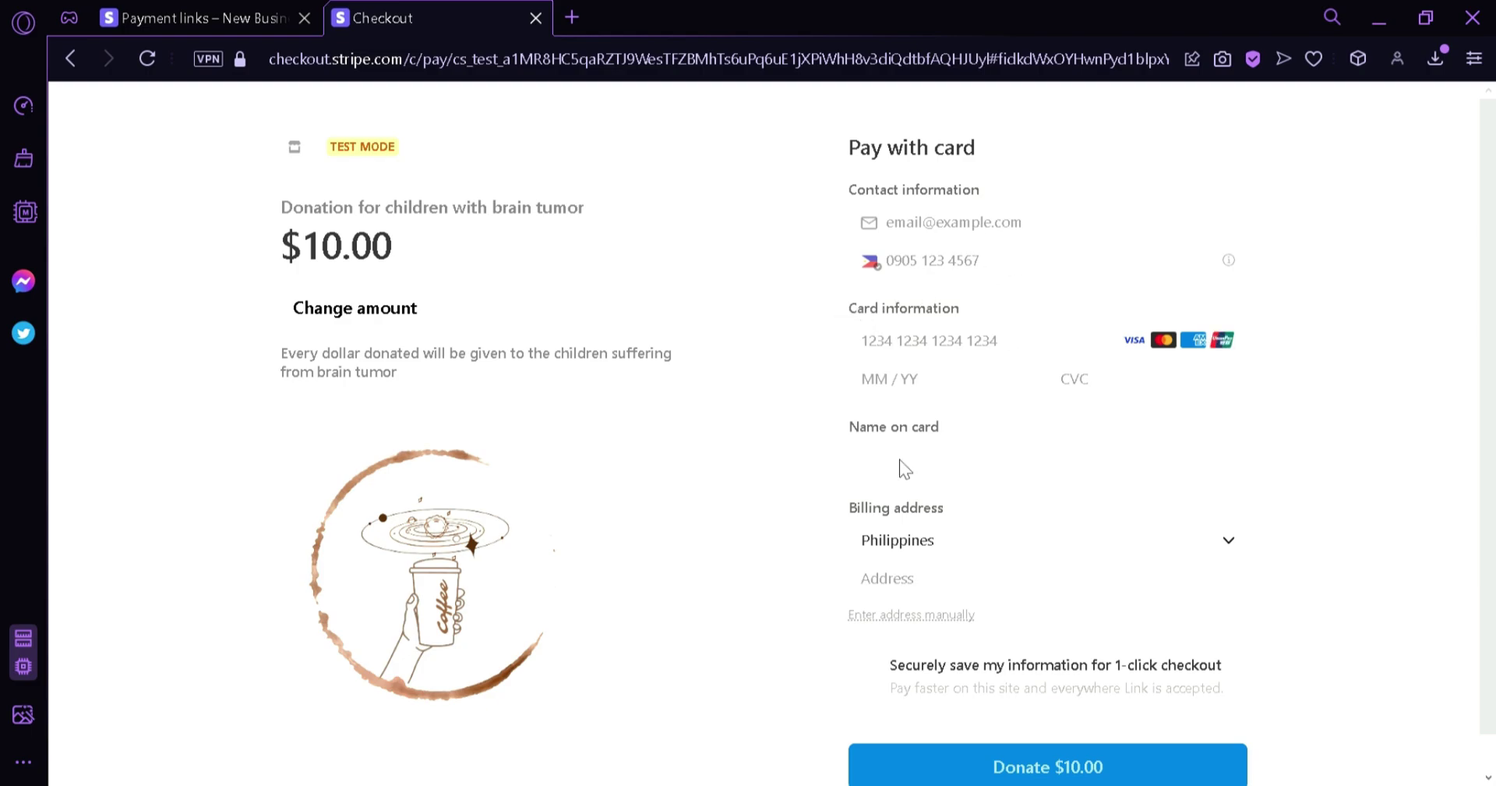
{"action": "scroll", "coordinate": [943, 544], "scroll_direction": "down", "scroll_amount": 1}
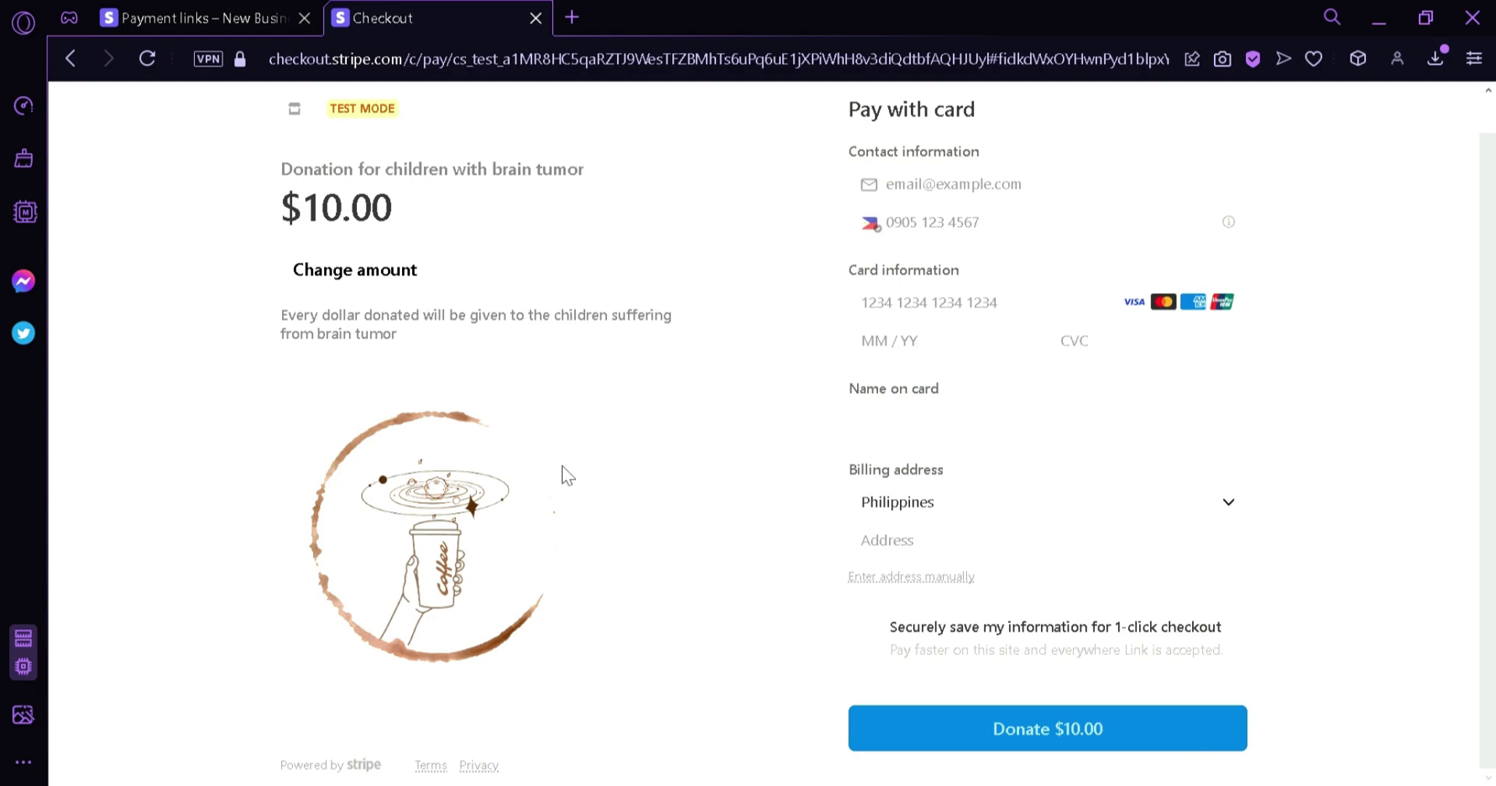
{"action": "scroll", "coordinate": [562, 466], "scroll_direction": "up", "scroll_amount": 1}
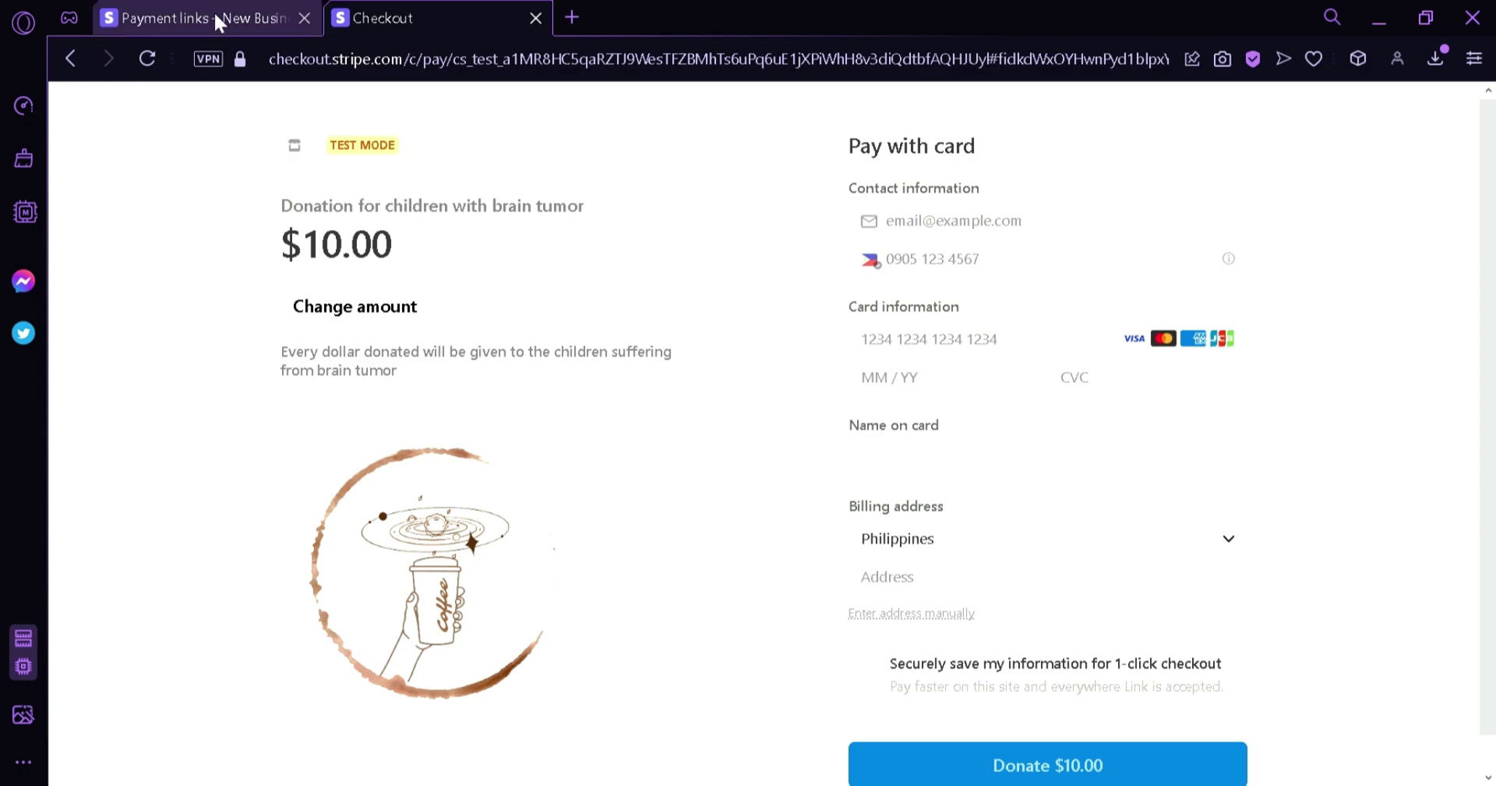
Review the donation link's overview: Active, $10.00 preset and minimum, address, phone and tax ID collection
{"action": "left_click", "coordinate": [260, 22]}
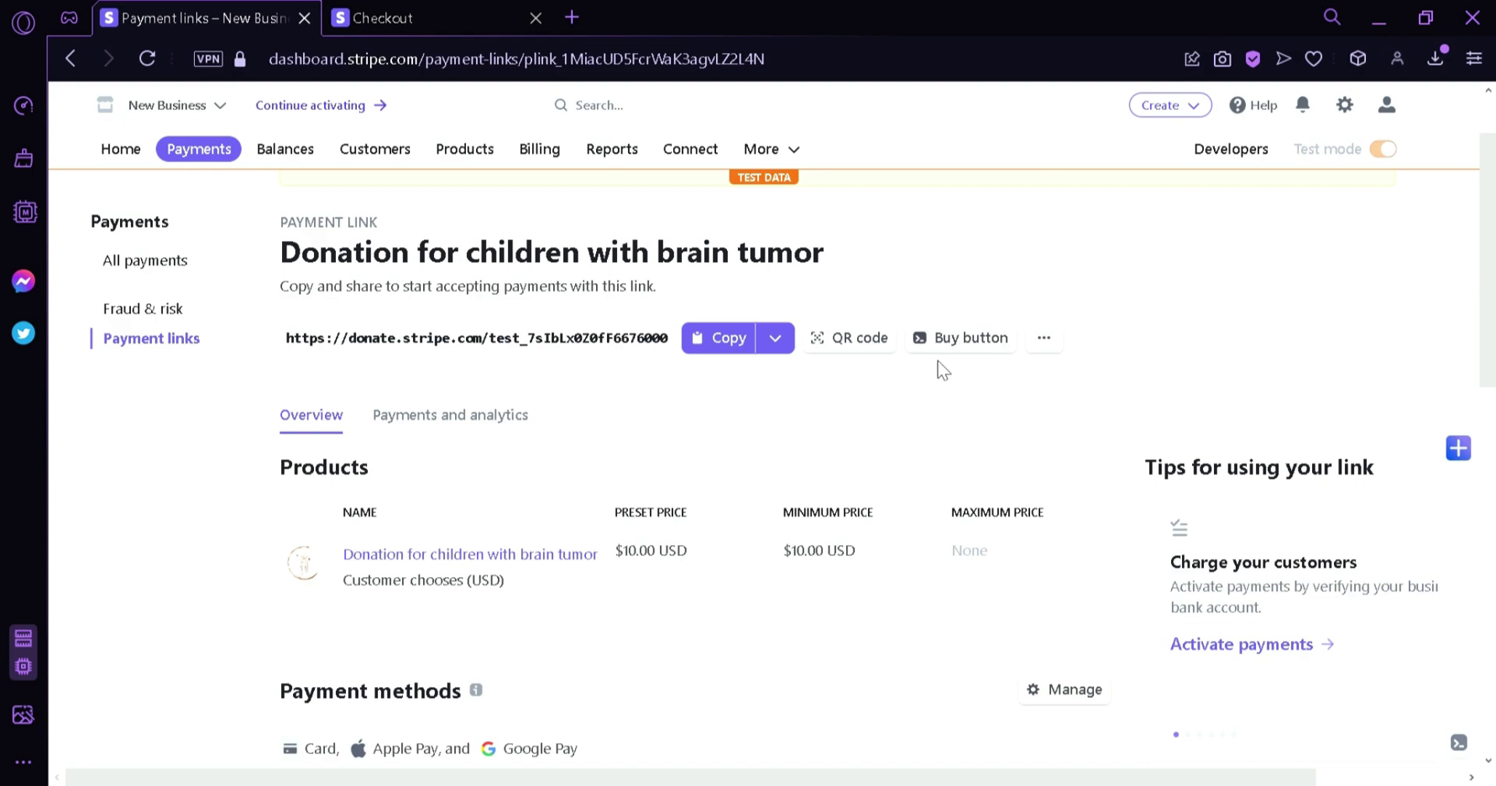
{"action": "left_click", "coordinate": [1044, 338]}
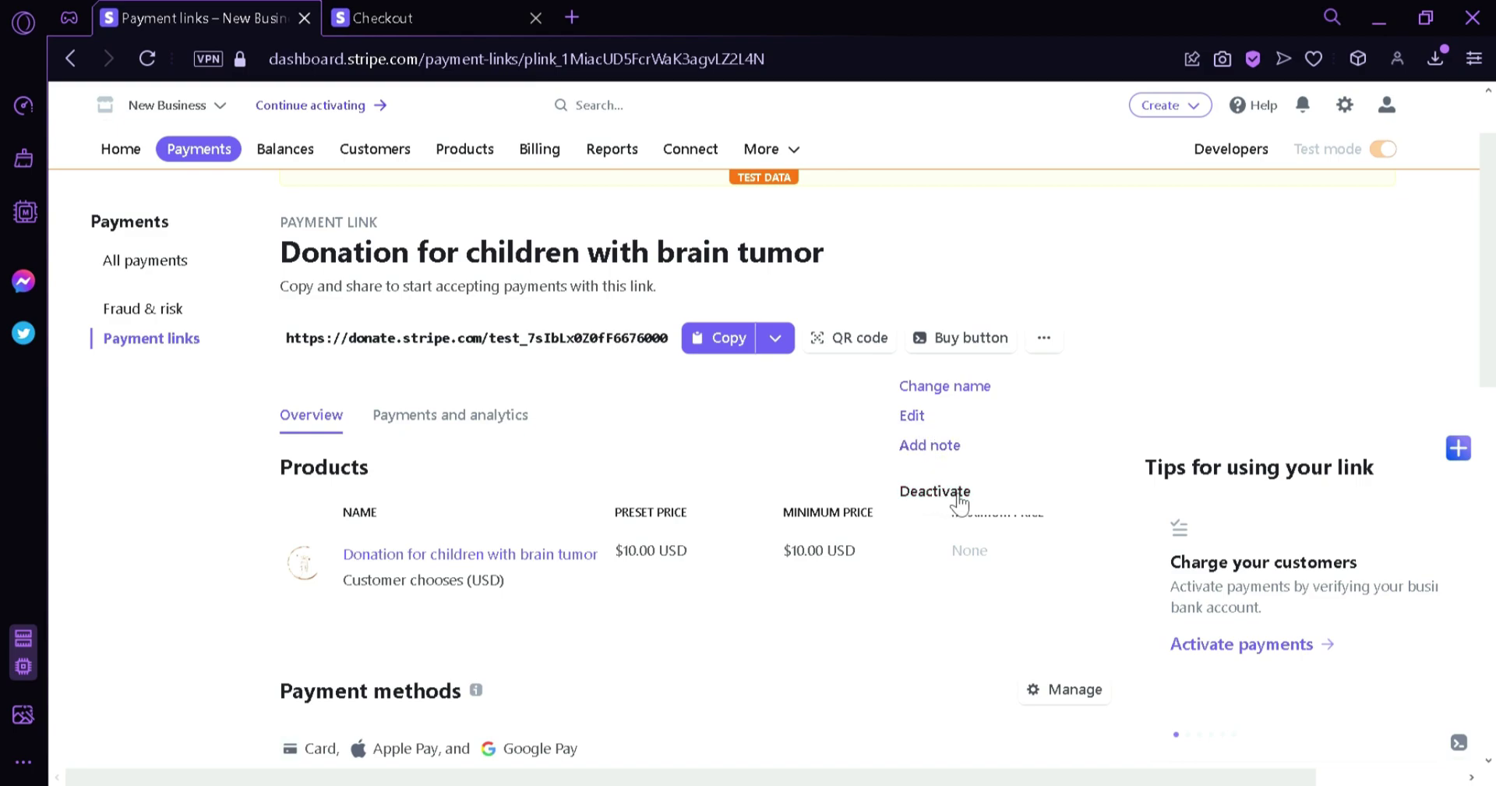
{"action": "scroll", "coordinate": [780, 556], "scroll_direction": "down", "scroll_amount": 3}
{"action": "scroll", "coordinate": [780, 556], "scroll_direction": "up", "scroll_amount": 2}
{"action": "scroll", "coordinate": [779, 557], "scroll_direction": "down", "scroll_amount": 4}
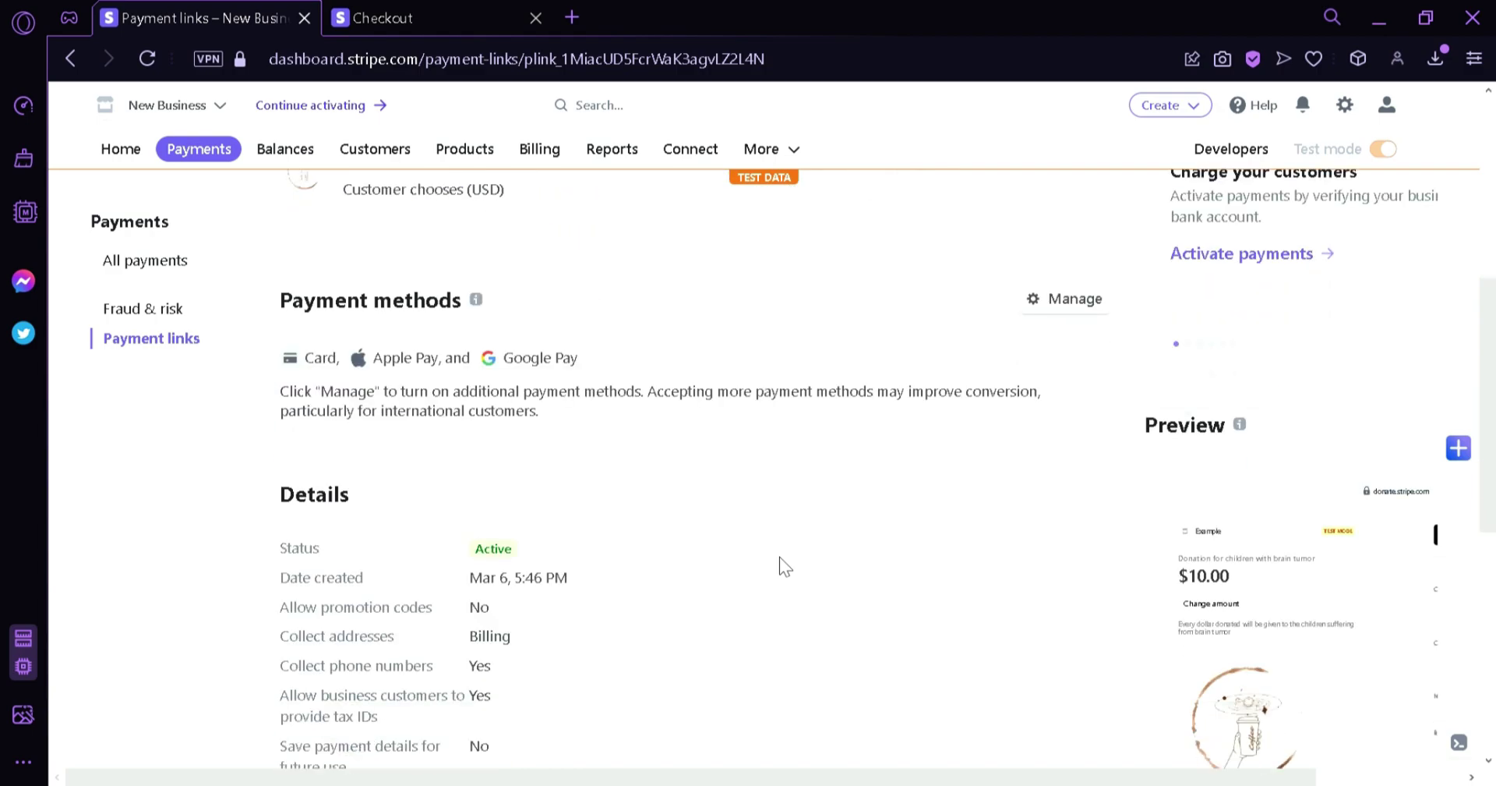
{"action": "scroll", "coordinate": [779, 556], "scroll_direction": "down", "scroll_amount": 3}
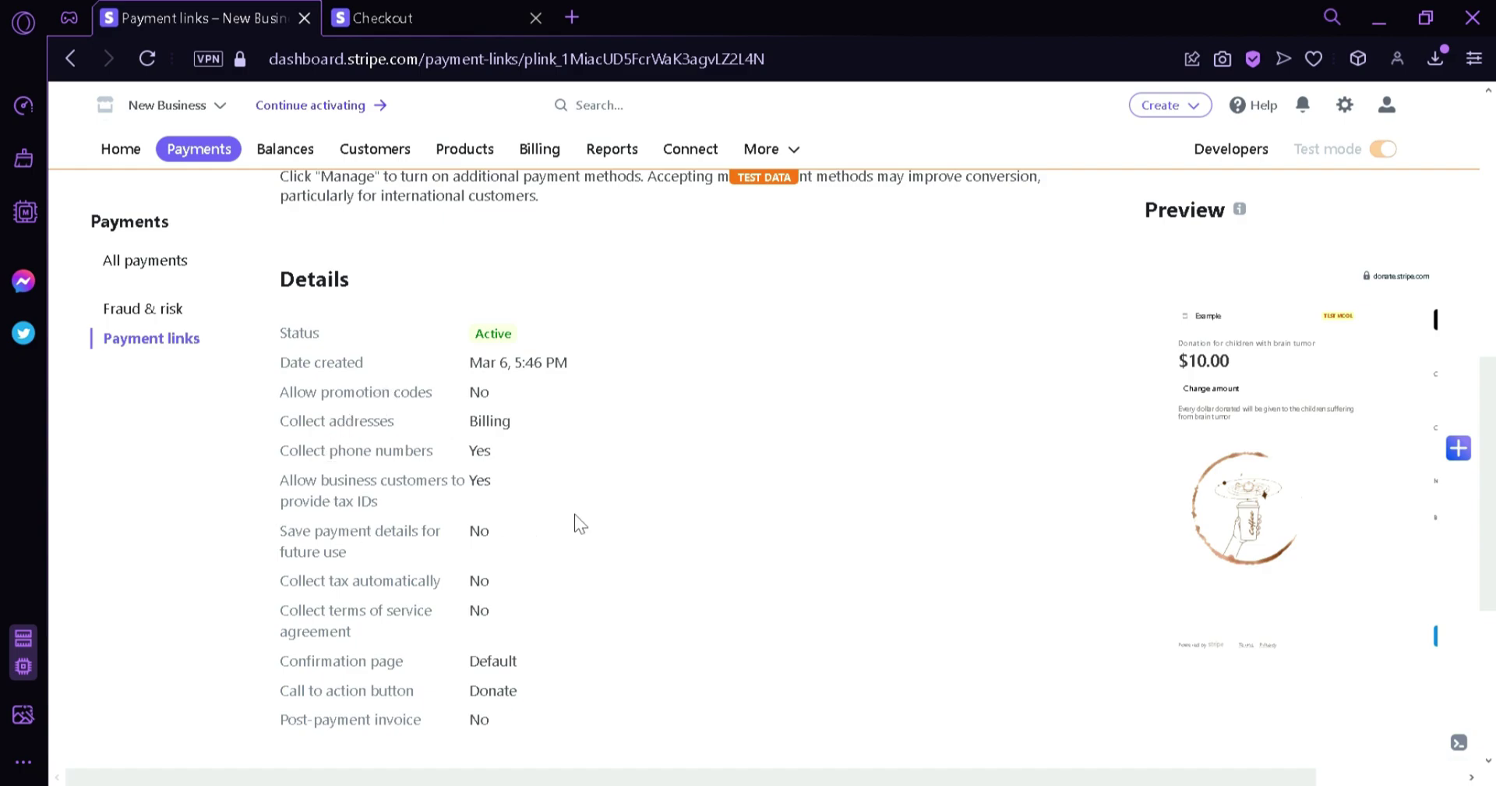
{"action": "scroll", "coordinate": [666, 494], "scroll_direction": "up", "scroll_amount": 4}
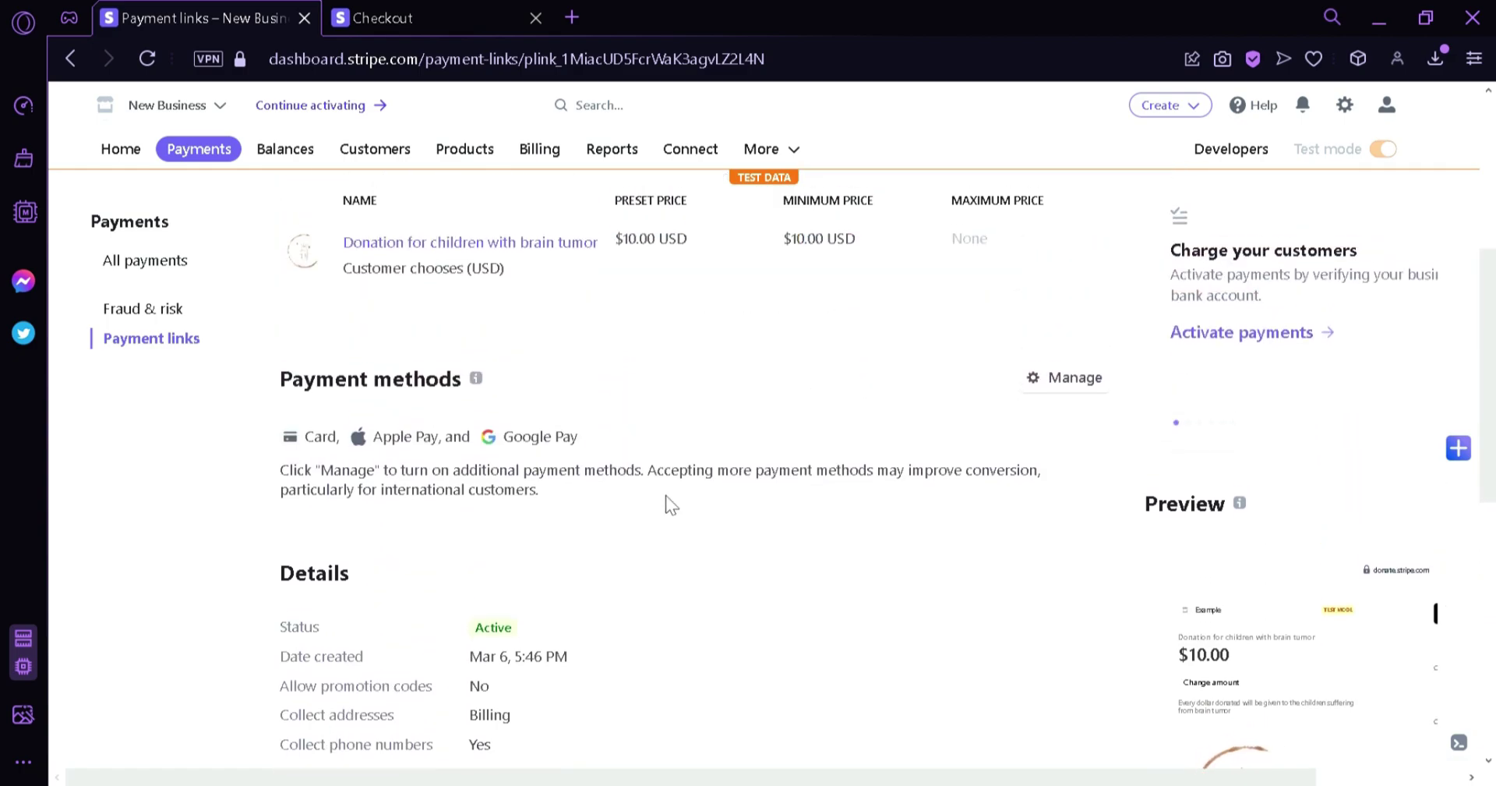
{"action": "scroll", "coordinate": [666, 497], "scroll_direction": "up", "scroll_amount": 5}
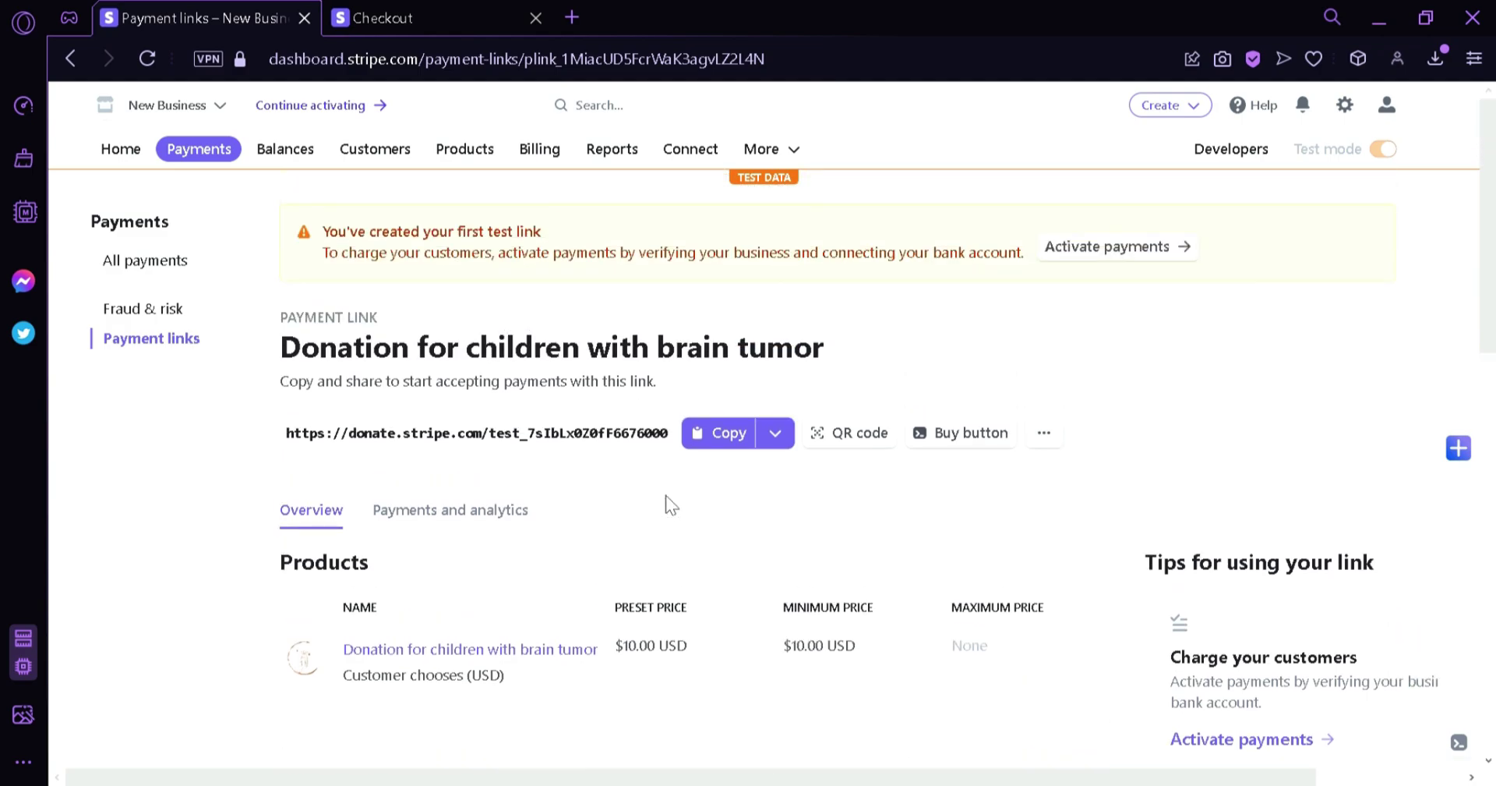